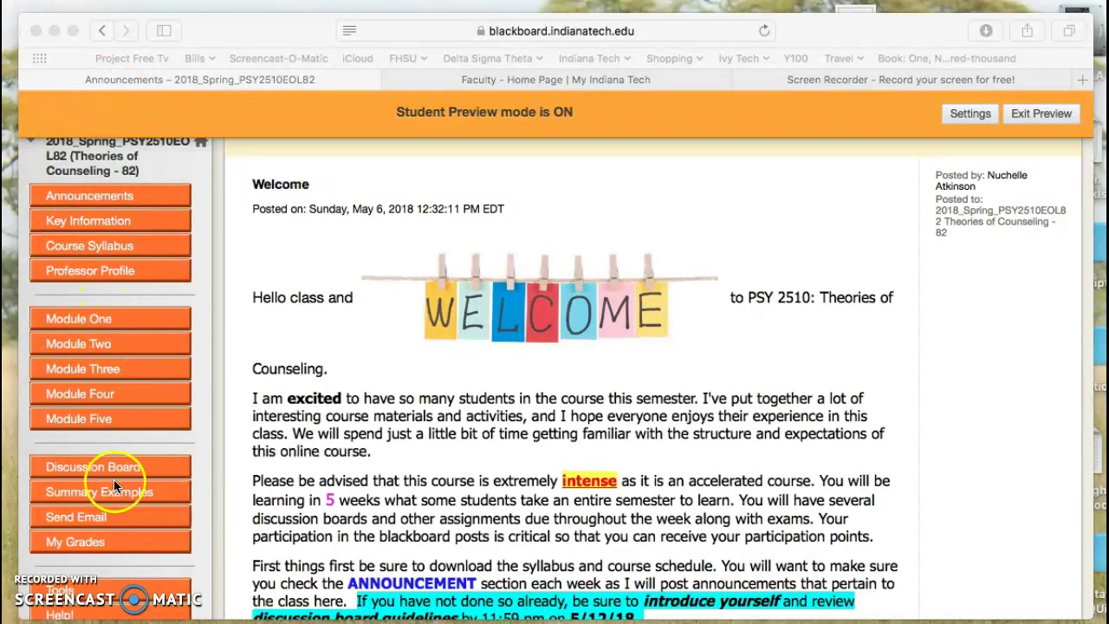
# Step: Open the Discussion Board Guidelines forum from the course's discussion board
pyautogui.click(93, 470)
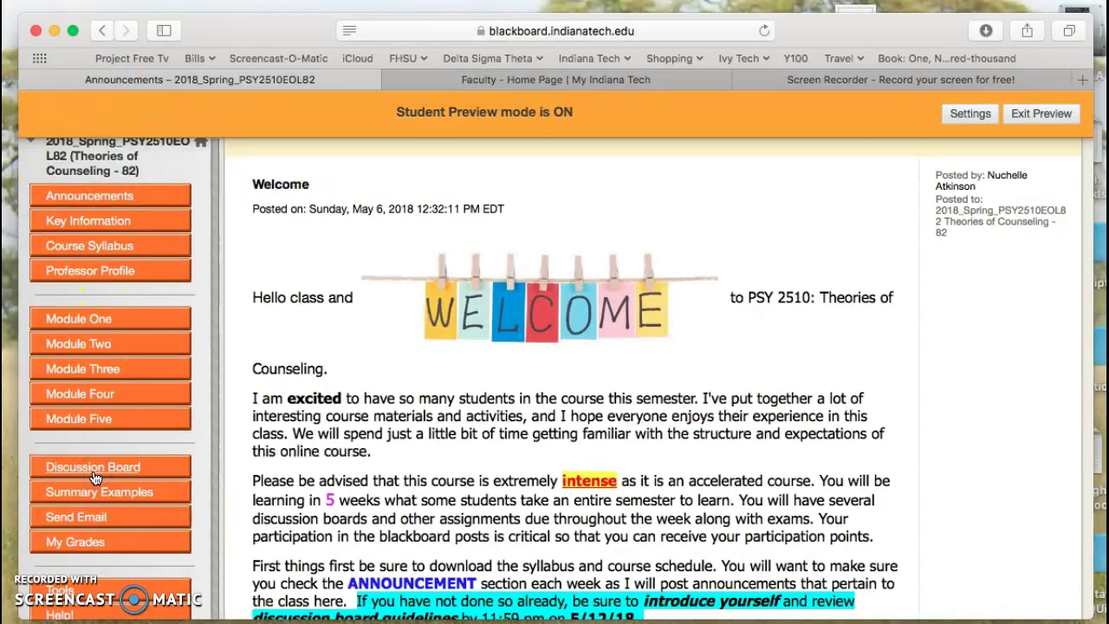
pyautogui.click(94, 476)
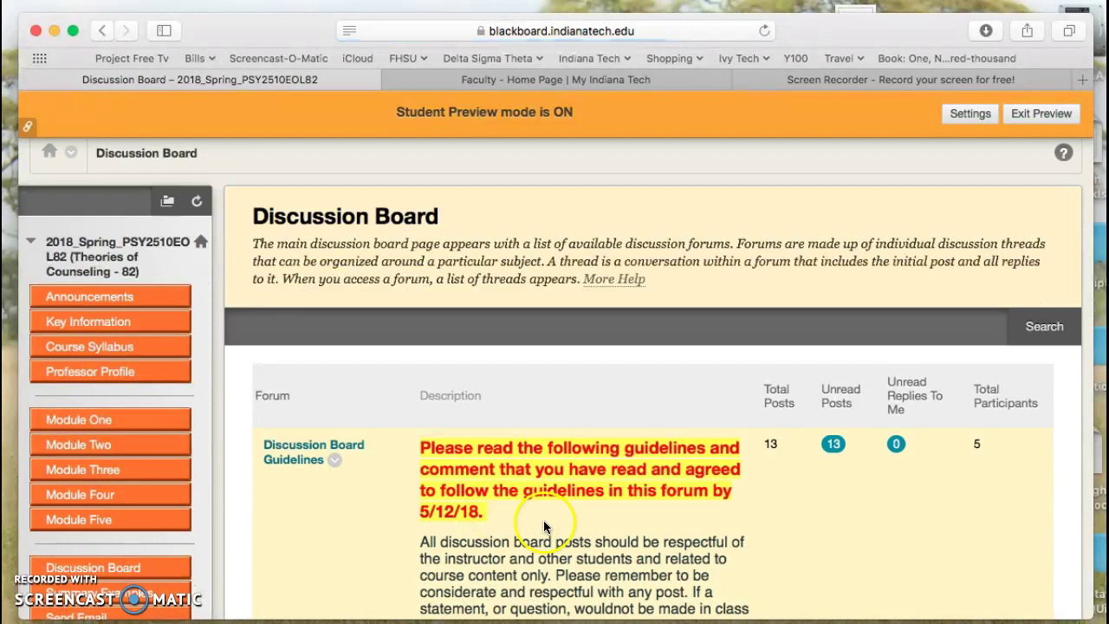
pyautogui.scroll(-5, 564, 343)
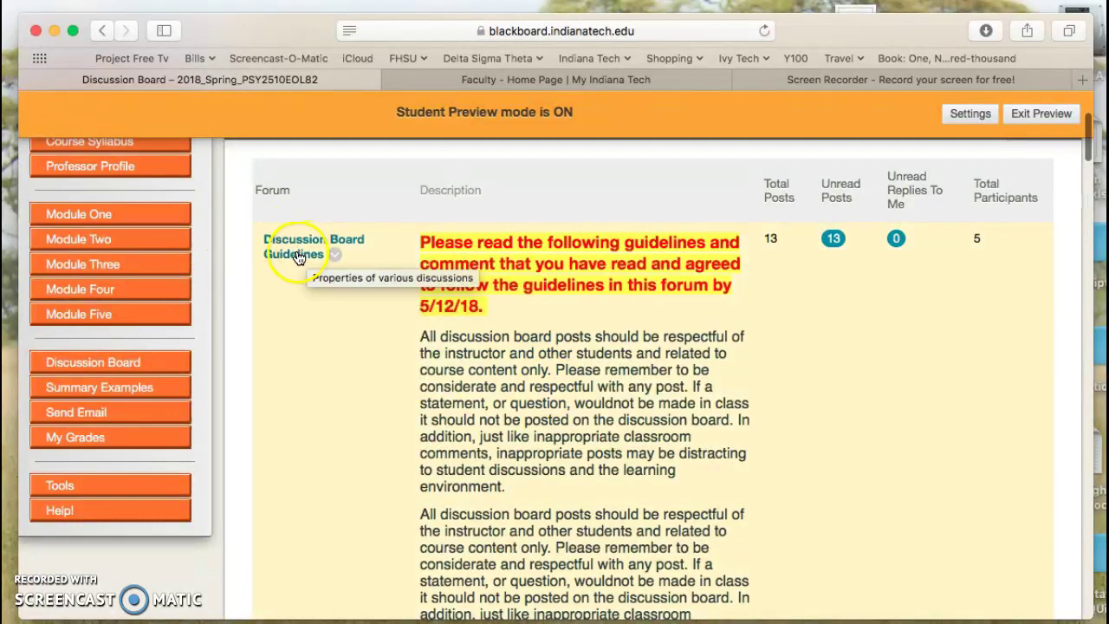
pyautogui.scroll(5, 395, 389)
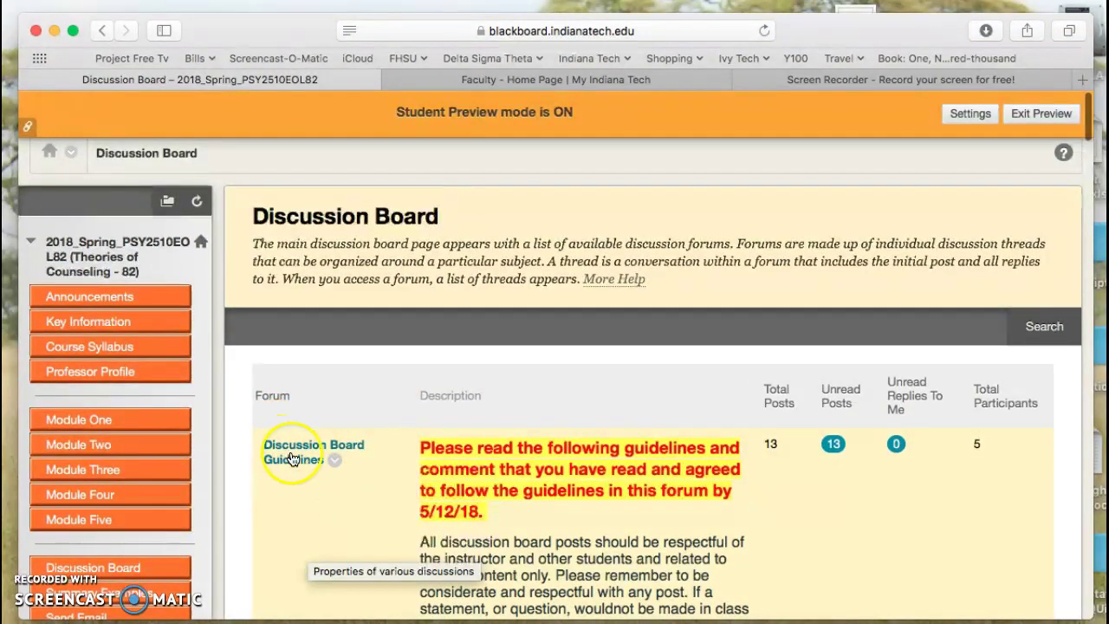
pyautogui.click(288, 459)
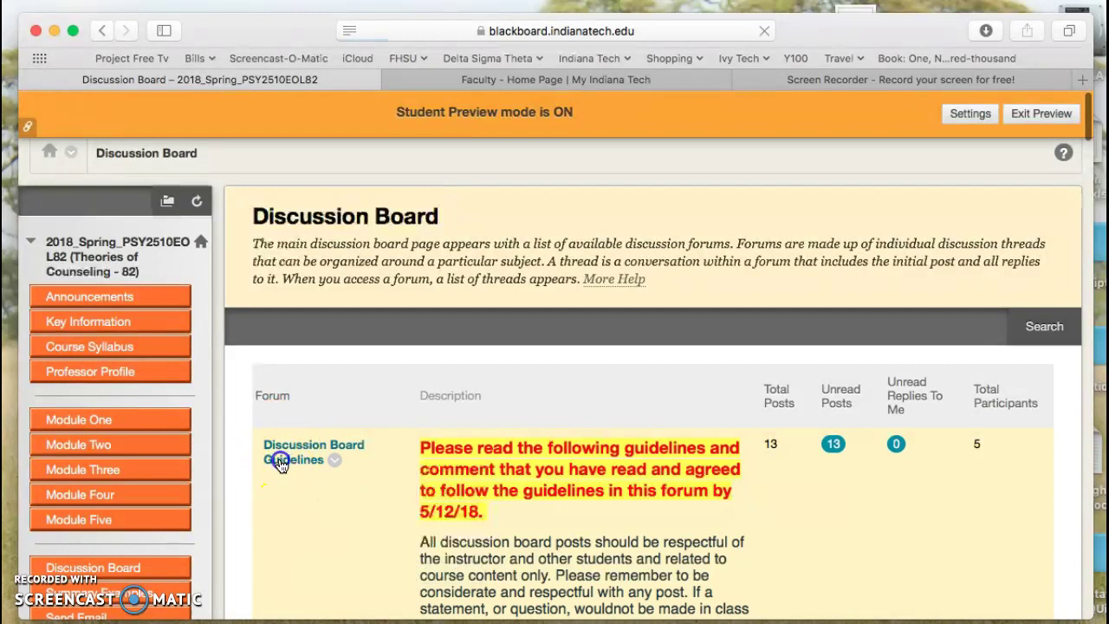
# Step: Submit a new thread titled "DB Guideline Agree" with the message "I have read and agree with these discussion board guidelines."
pyautogui.scroll(-3, 683, 452)
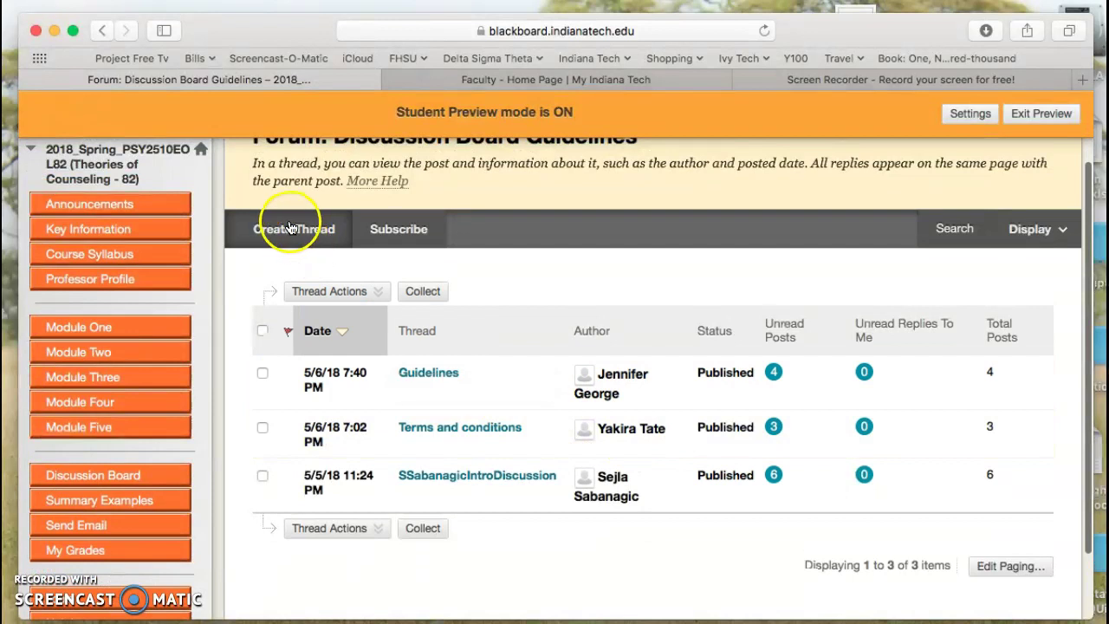
pyautogui.click(290, 228)
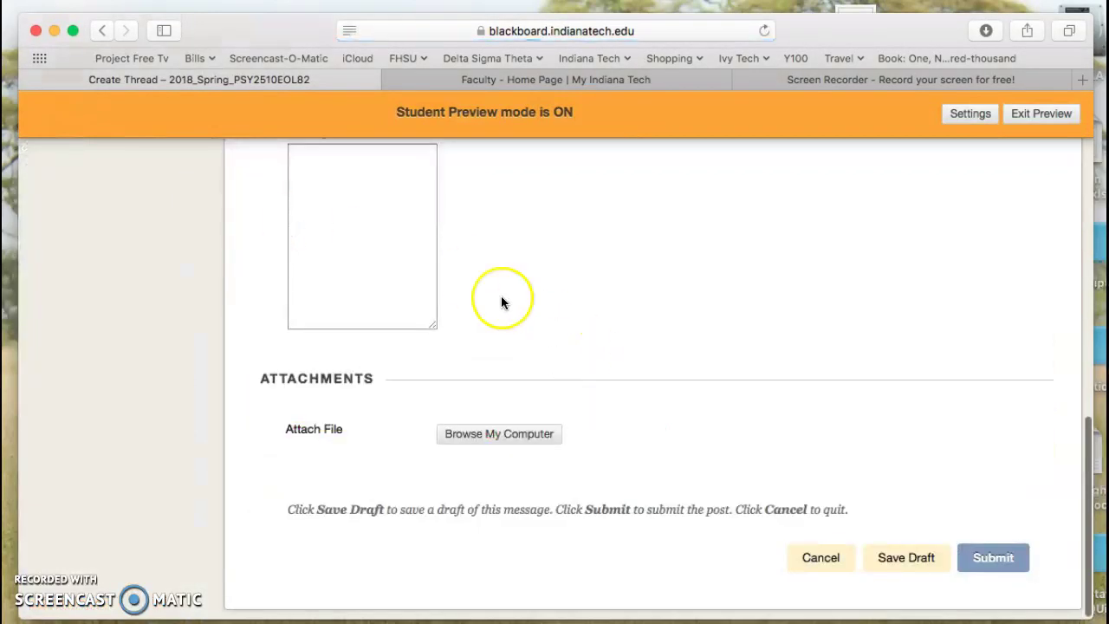
pyautogui.click(514, 304)
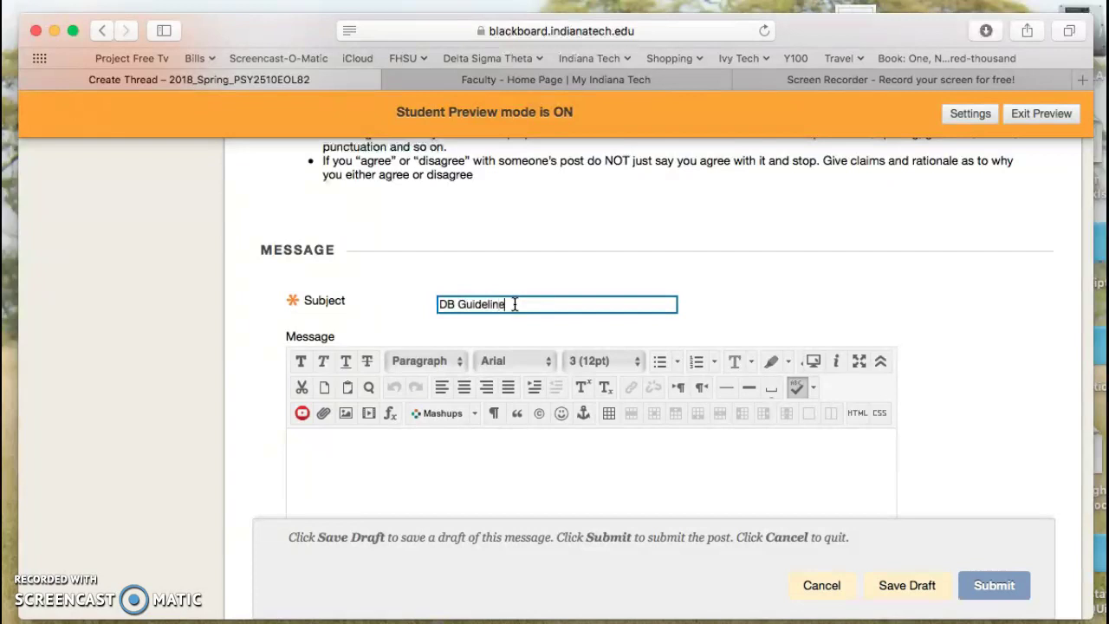
pyautogui.press('Tab')
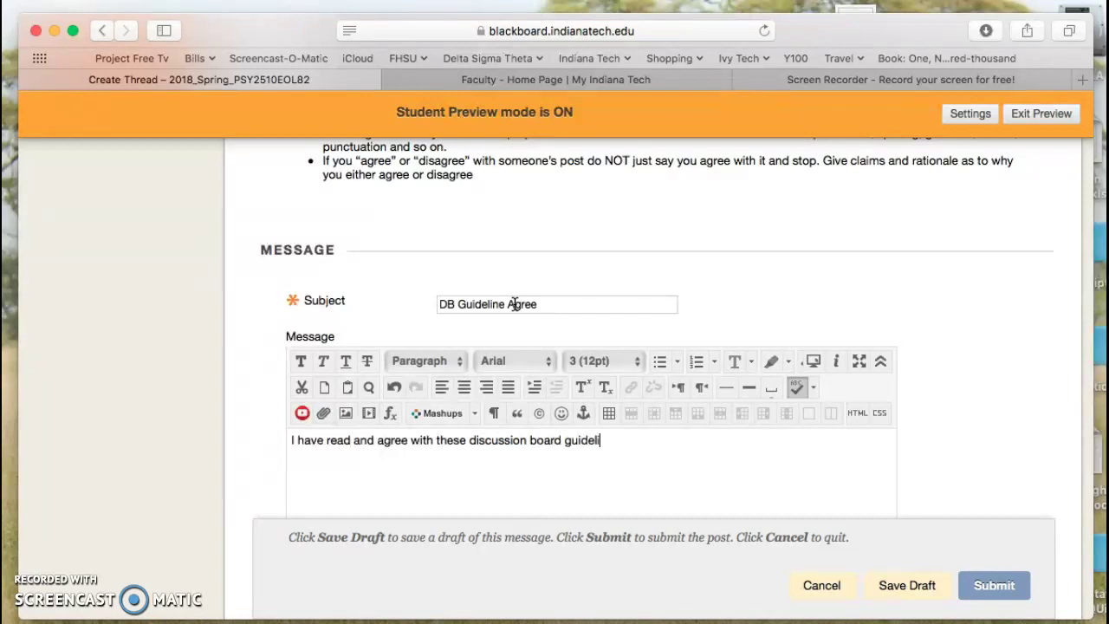
pyautogui.click(994, 587)
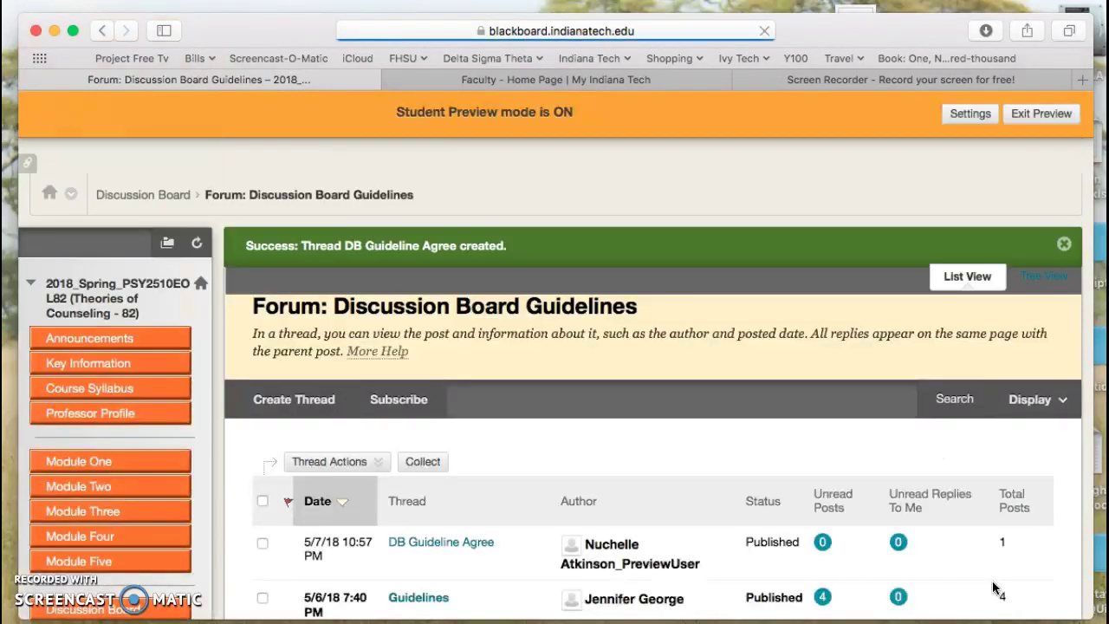
# Step: Reply to the DB Guideline Agree thread with "Thank you for your original post. This is my reply #1." and submit it
pyautogui.scroll(-3, 488, 512)
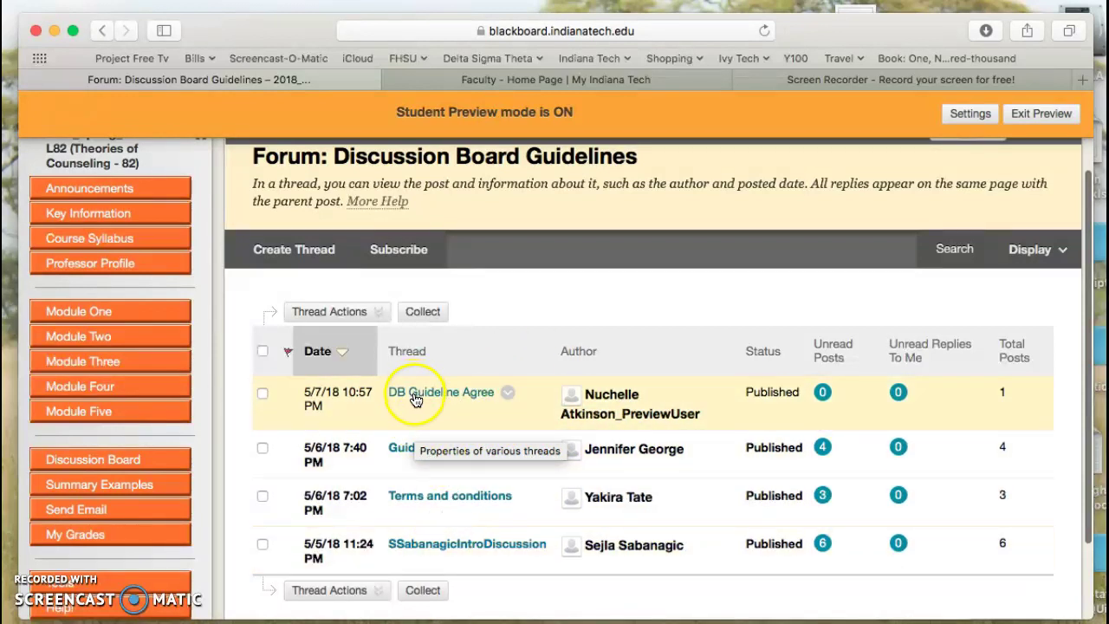
pyautogui.click(464, 398)
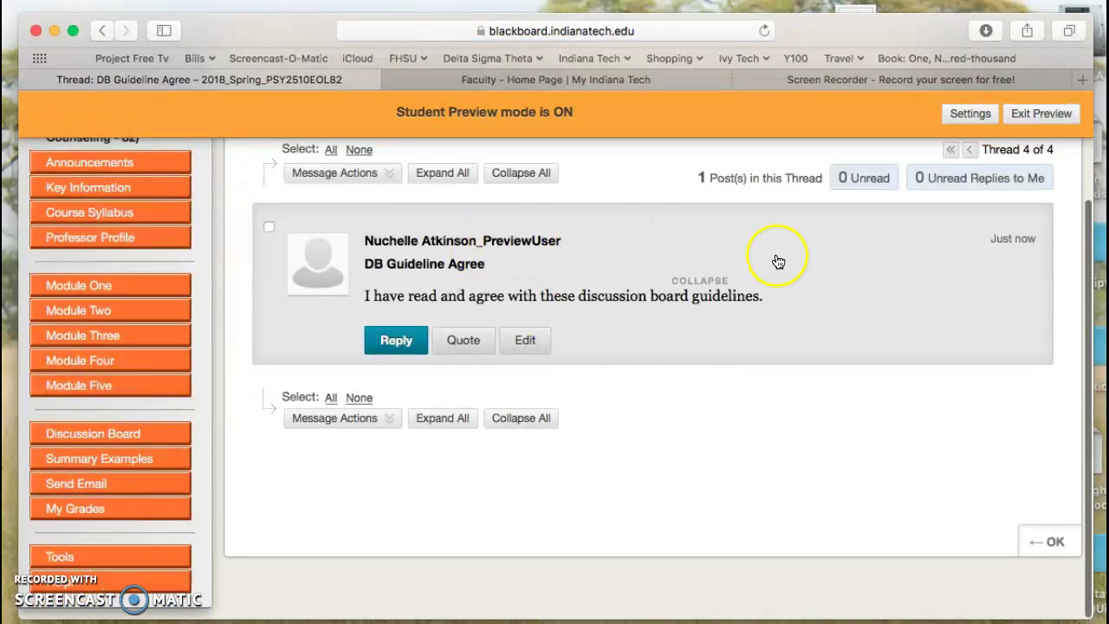
pyautogui.click(395, 344)
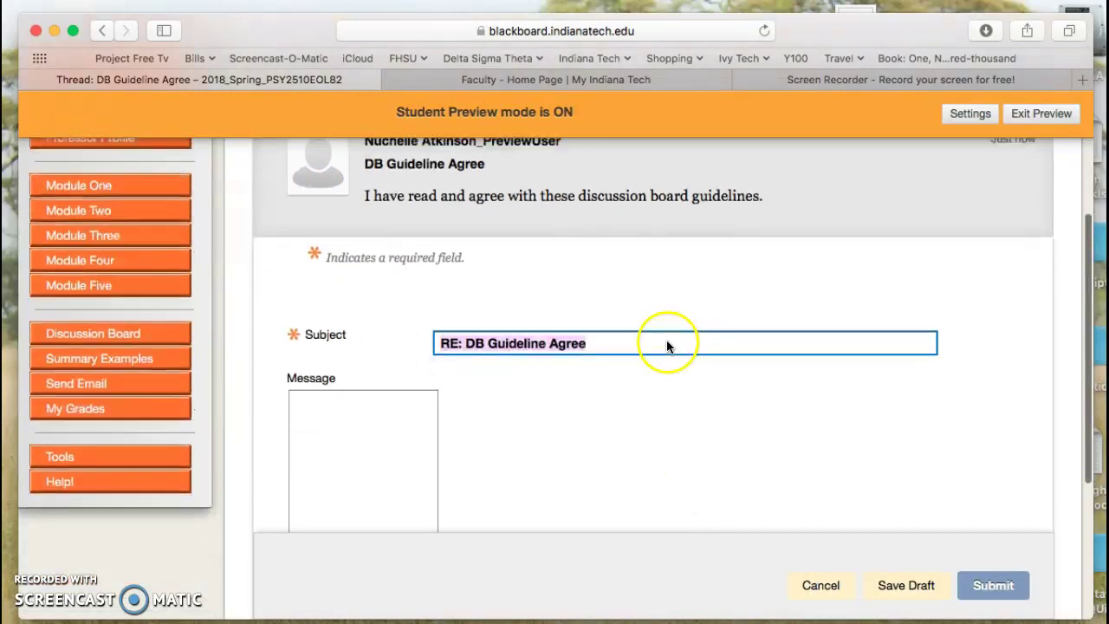
pyautogui.click(519, 482)
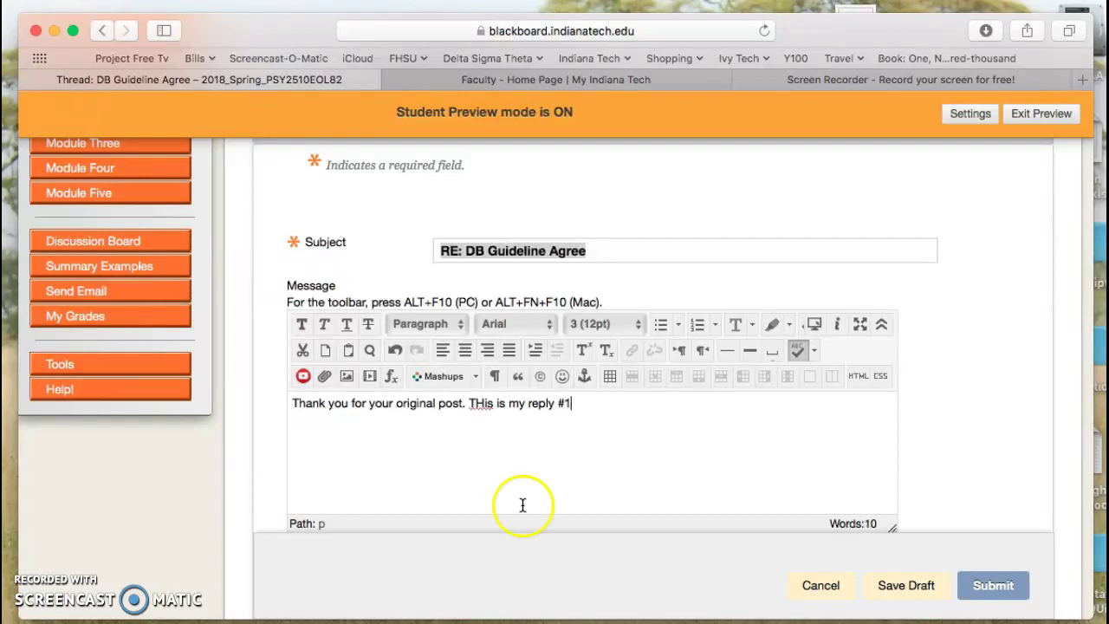
pyautogui.click(482, 404)
pyautogui.press('BackSpace')
pyautogui.write('h')
pyautogui.click(652, 437)
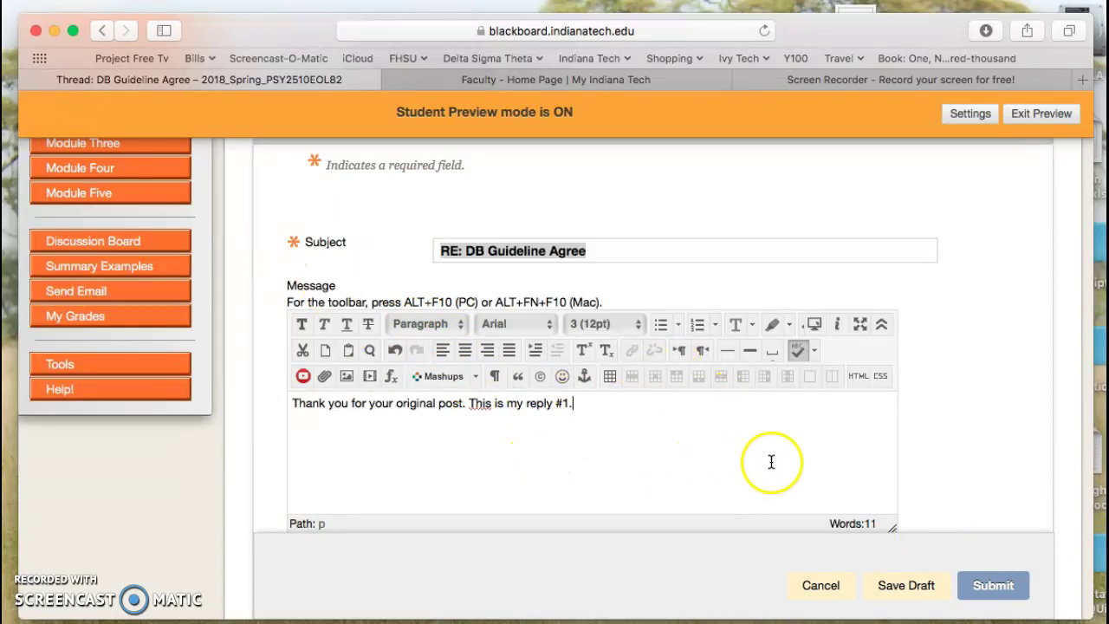
pyautogui.click(1002, 577)
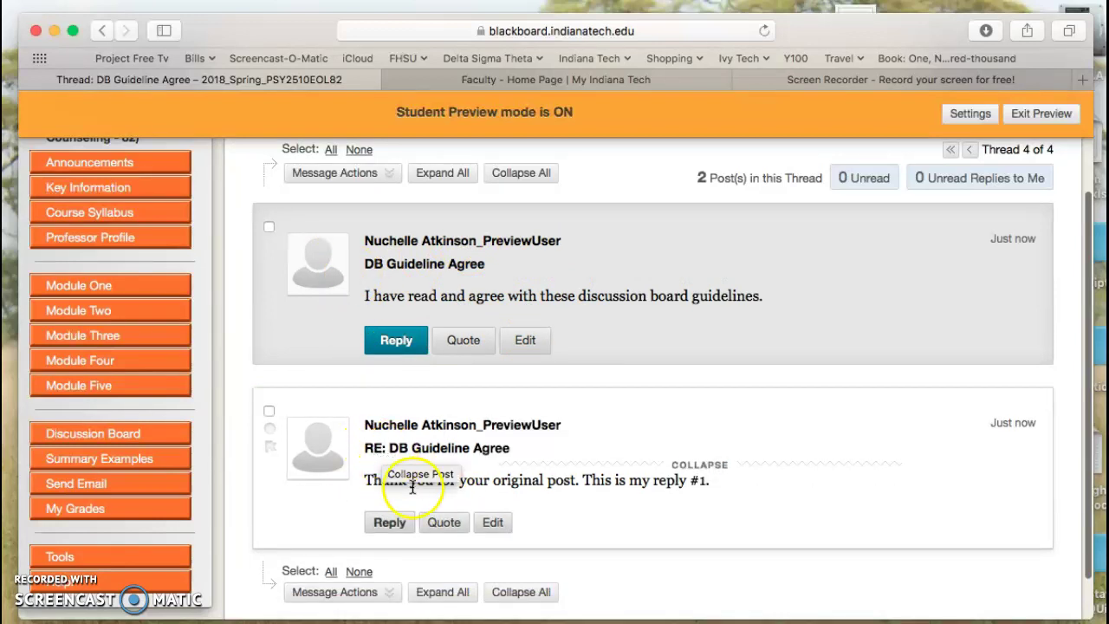
# Step: Return to the course's discussion board and open the Module One Discussion Assignment # 1 forum
pyautogui.scroll(3, 738, 386)
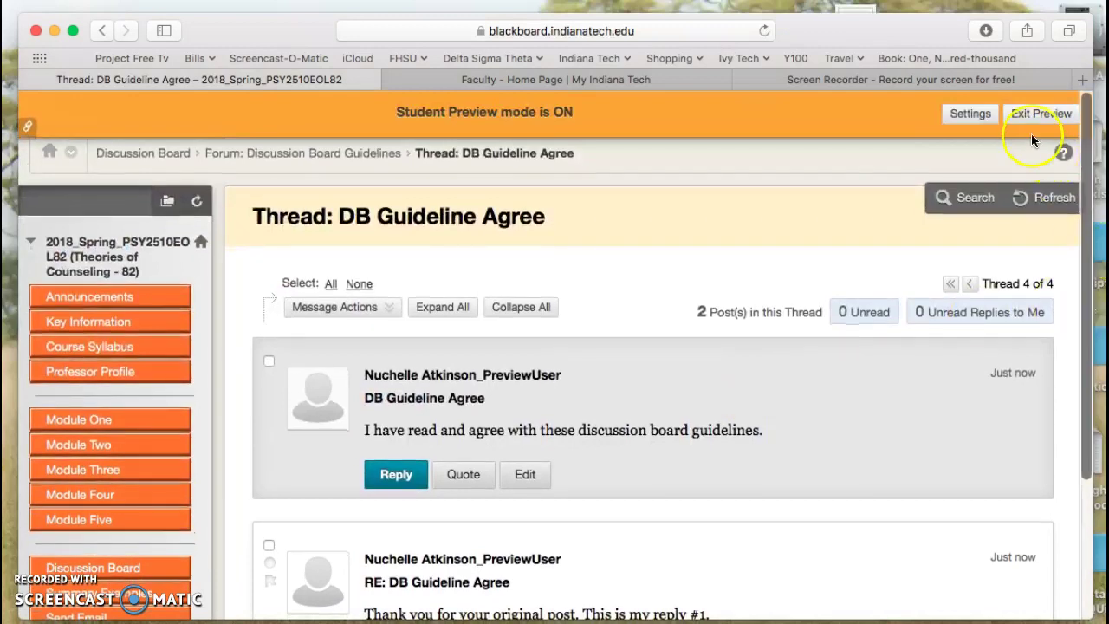
pyautogui.scroll(-2, 774, 272)
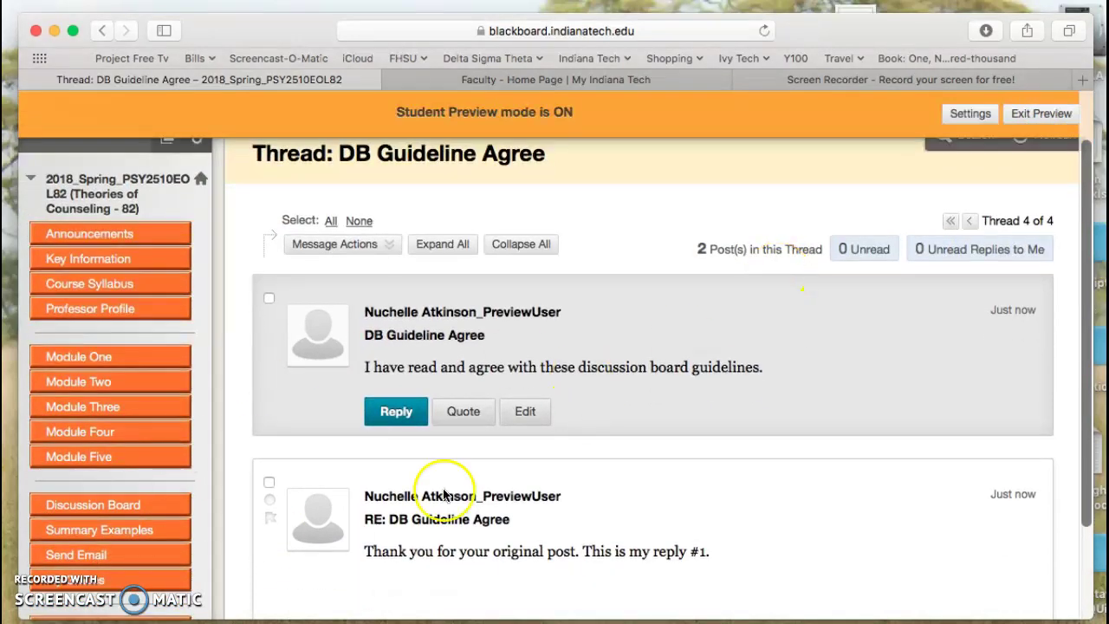
pyautogui.click(78, 504)
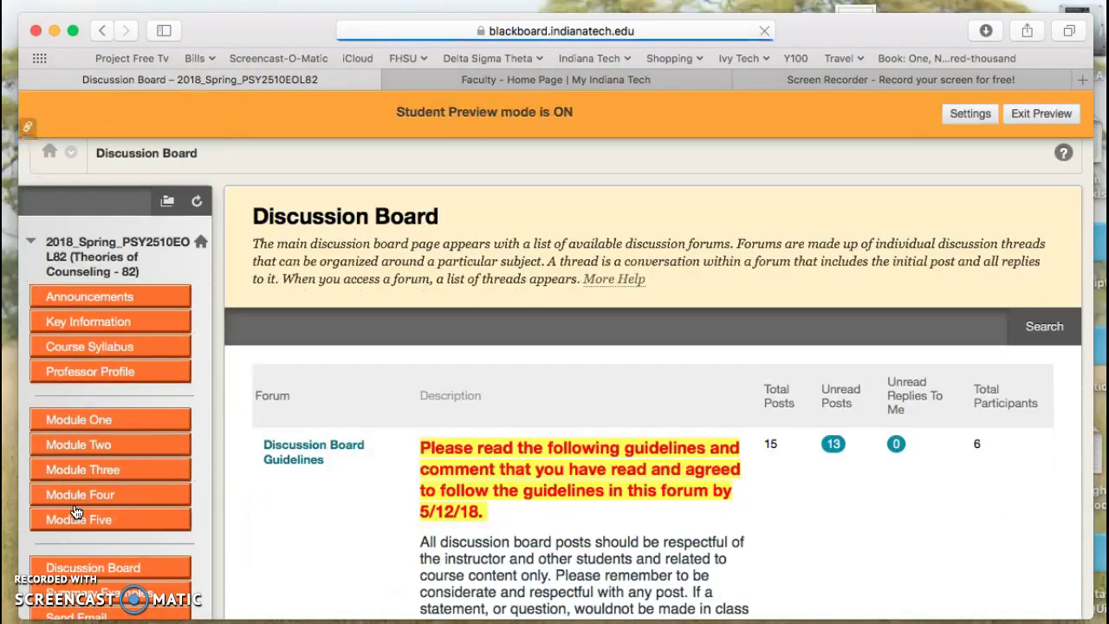
pyautogui.scroll(-15, 460, 394)
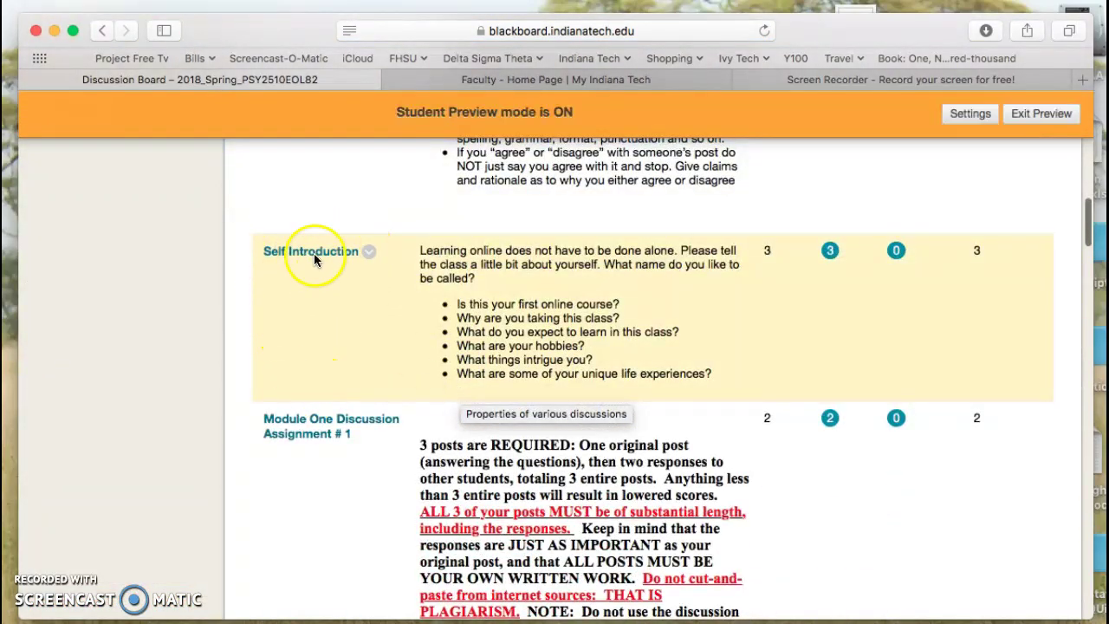
pyautogui.scroll(-2, 328, 563)
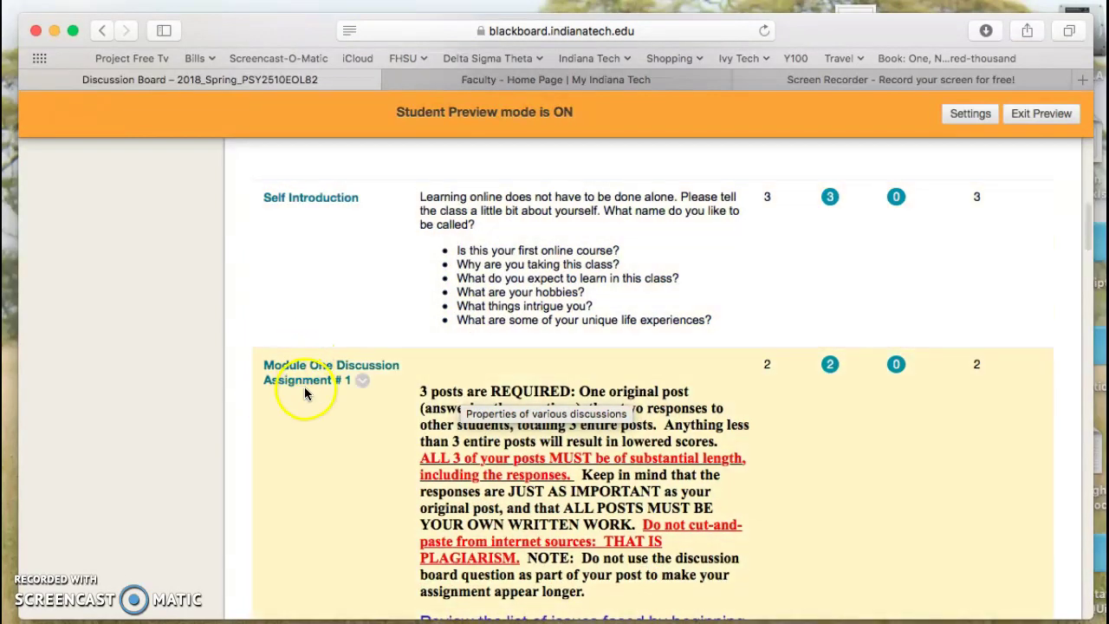
pyautogui.scroll(-5, 284, 466)
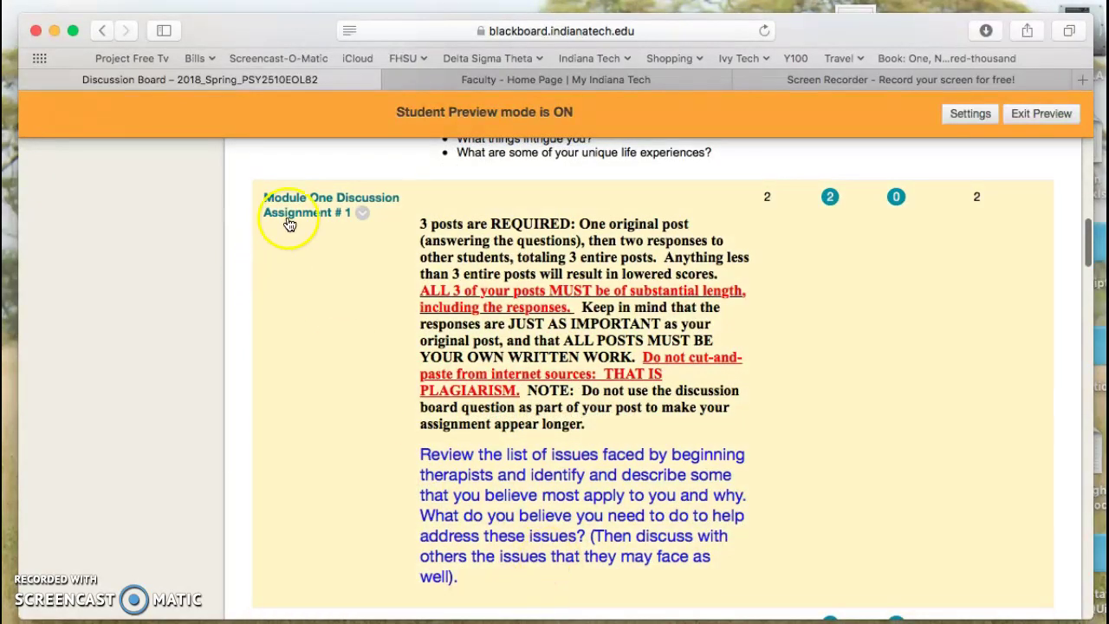
pyautogui.click(289, 210)
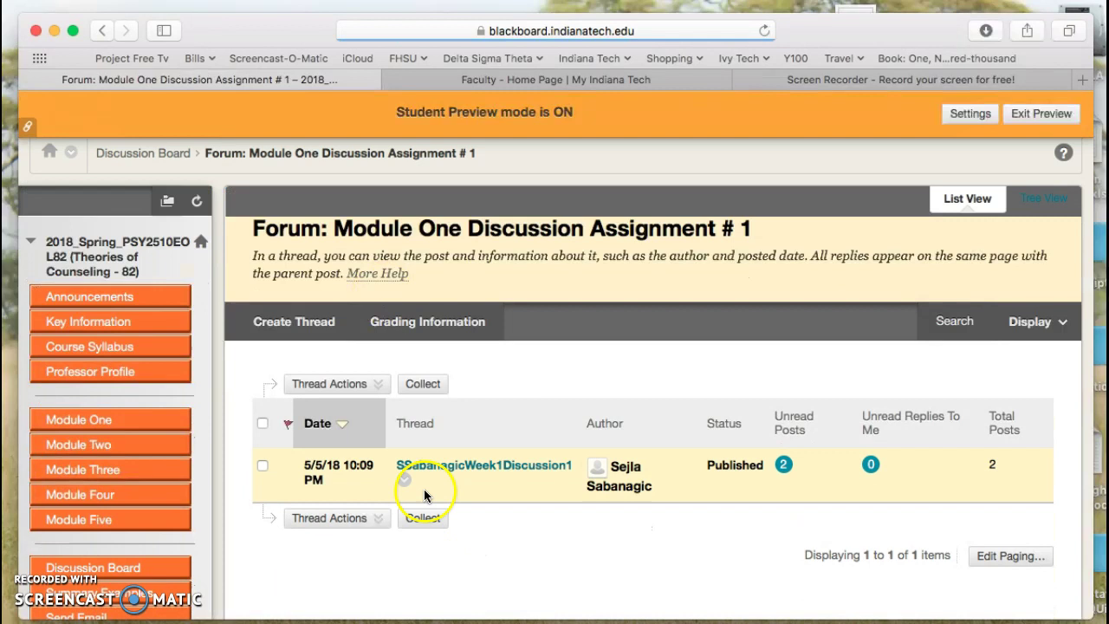
# Step: Submit a new thread in this forum with the subject "Module 1 DB Assignment 1" and the message "Original Post"
pyautogui.click(333, 384)
pyautogui.click(289, 333)
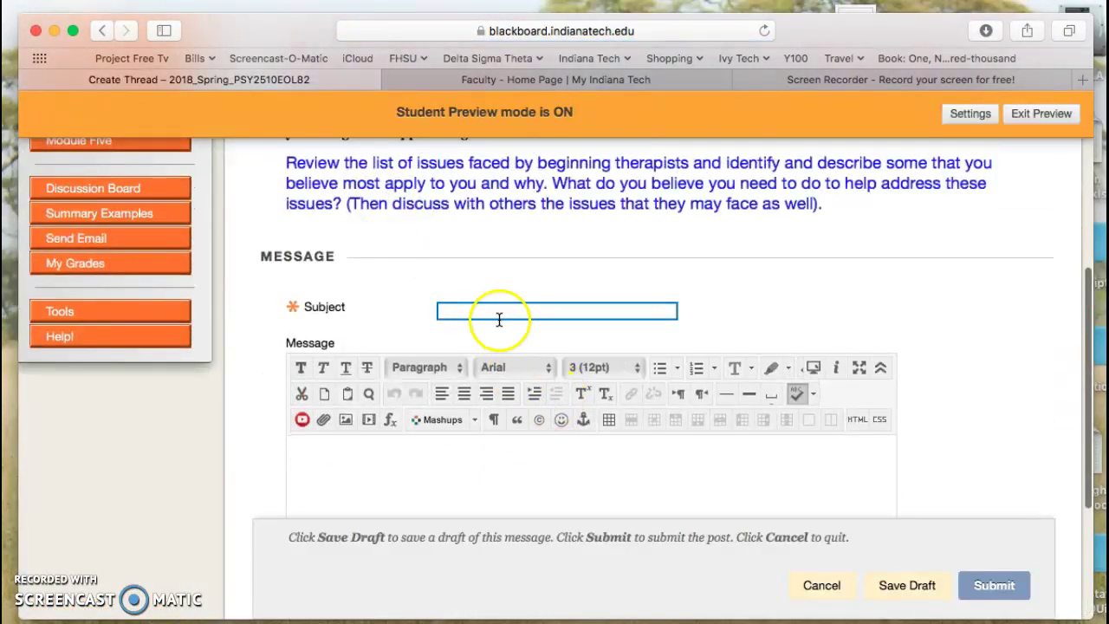
pyautogui.write('Mpd')
pyautogui.press('BackSpace')
pyautogui.press('BackSpace')
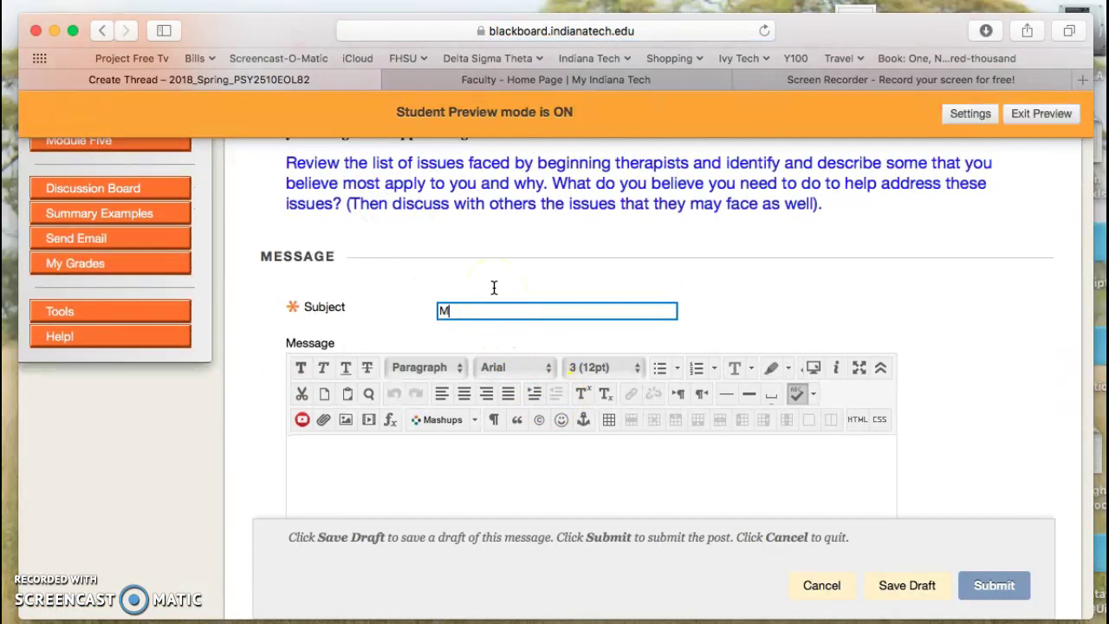
pyautogui.write('odule 1 DB Assignment 1')
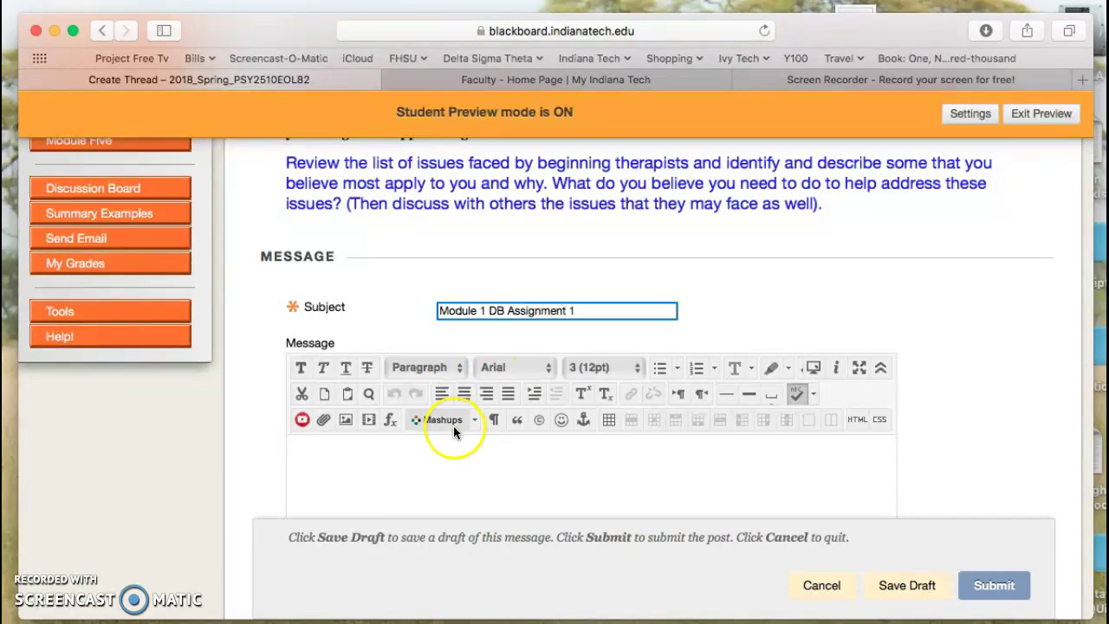
pyautogui.click(451, 503)
pyautogui.write('Origin')
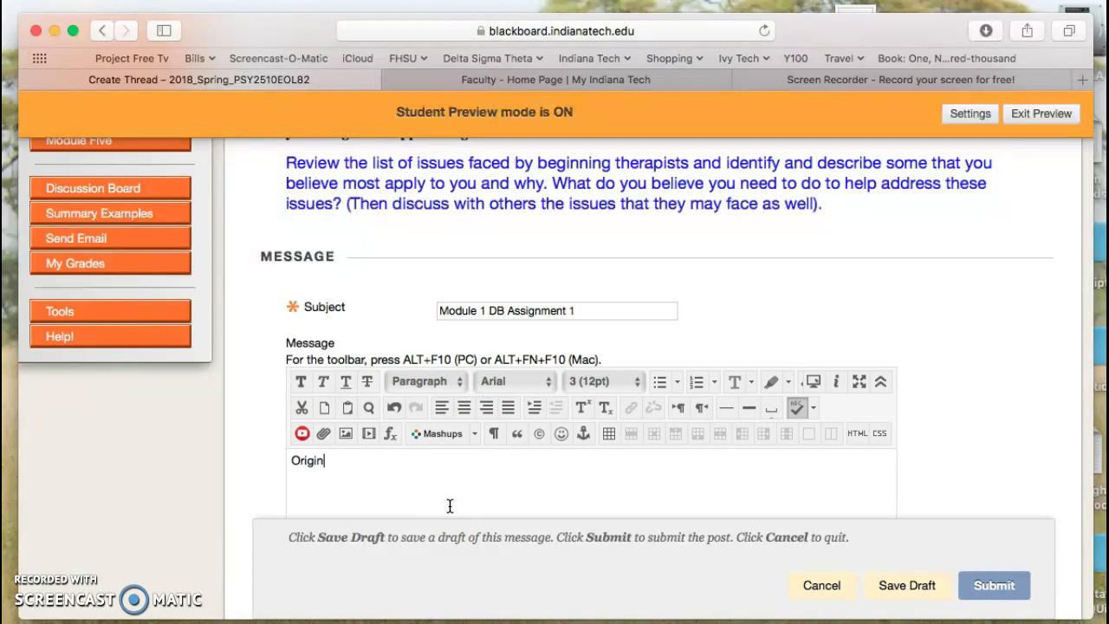
pyautogui.click(991, 585)
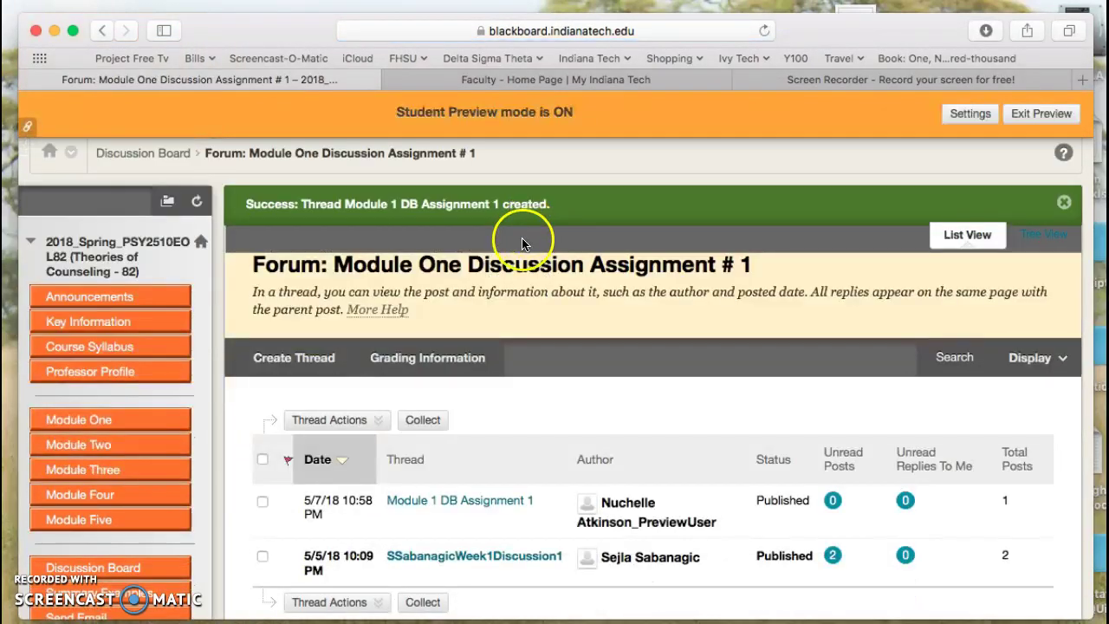
# Step: Open the Module 1 DB Assignment 1 thread and submit the reply "Reply #1" to the original post
pyautogui.scroll(-5, 522, 237)
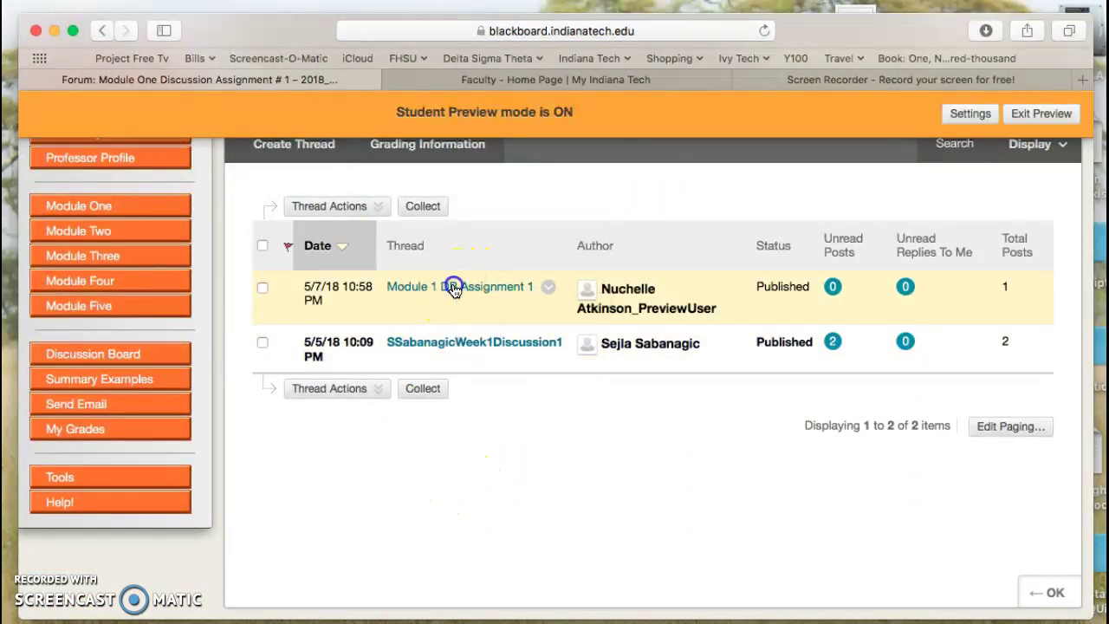
pyautogui.click(452, 287)
pyautogui.scroll(-4, 455, 290)
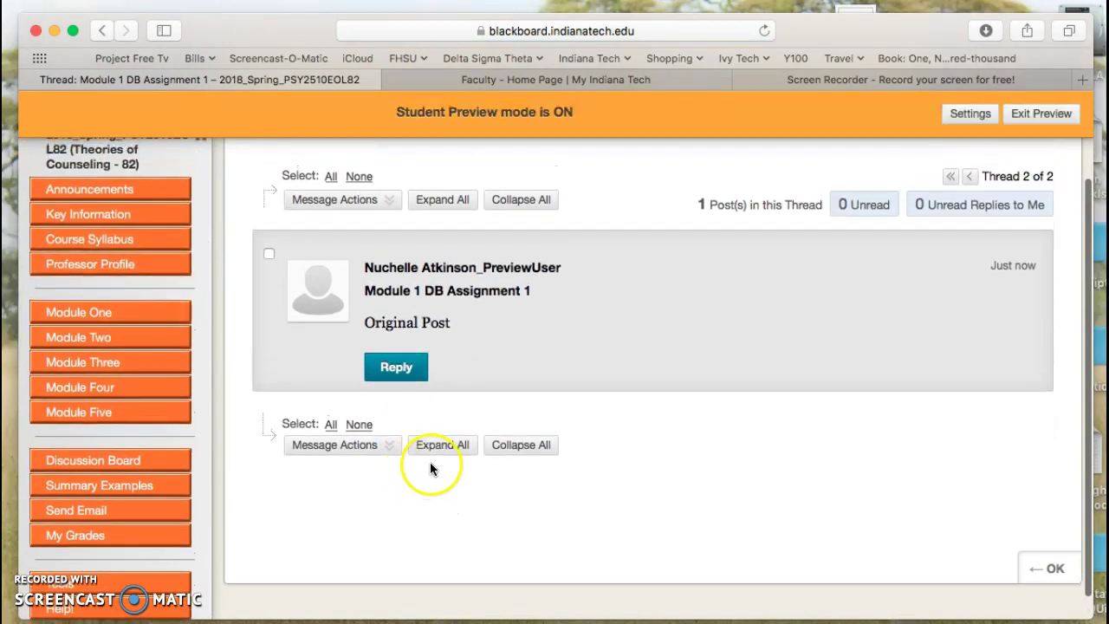
pyautogui.click(384, 381)
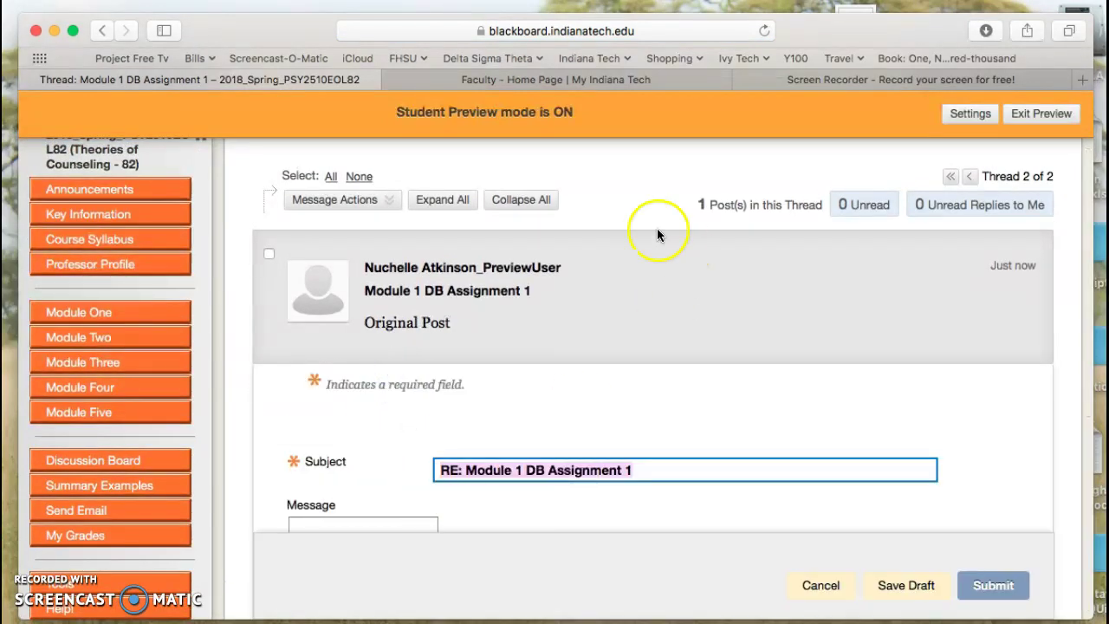
pyautogui.scroll(-3, 526, 527)
pyautogui.click(483, 477)
pyautogui.write('Reply #1')
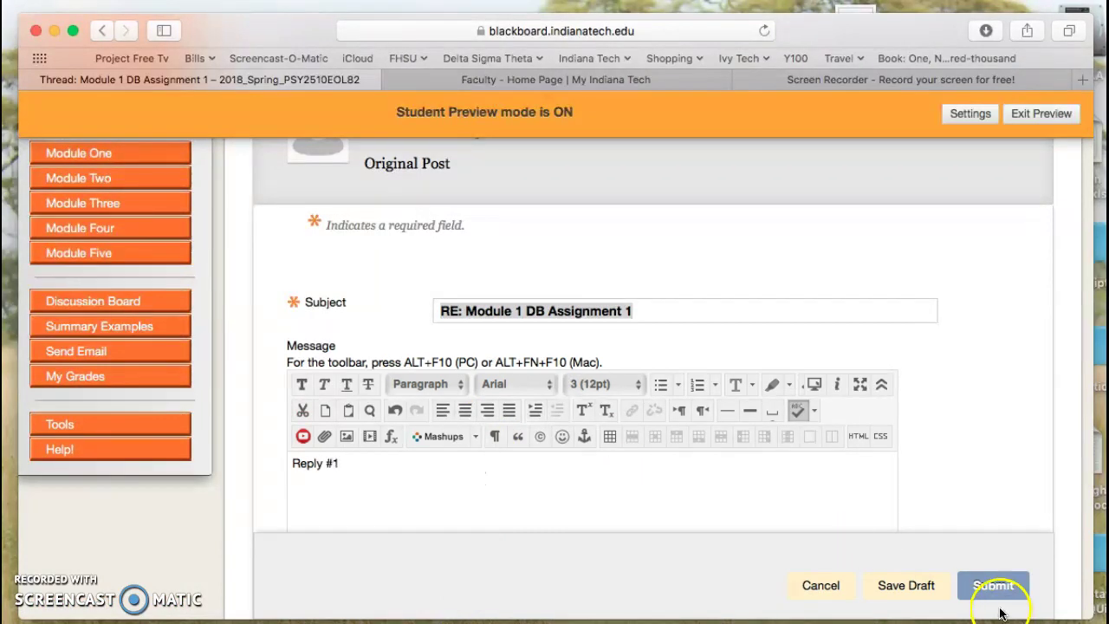
pyautogui.click(997, 573)
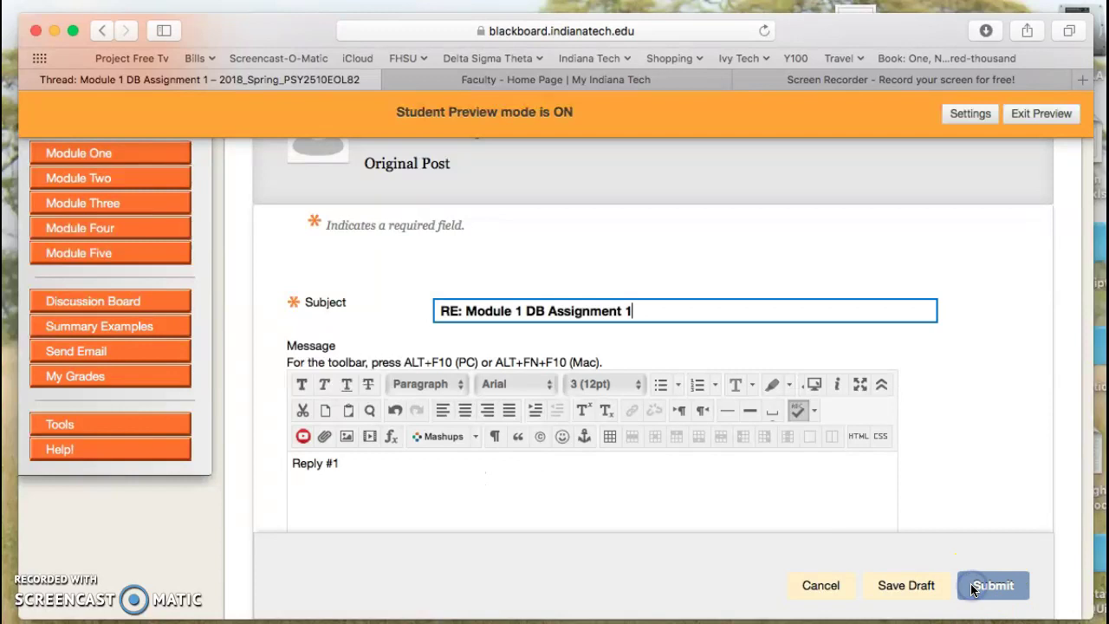
pyautogui.scroll(-2, 522, 390)
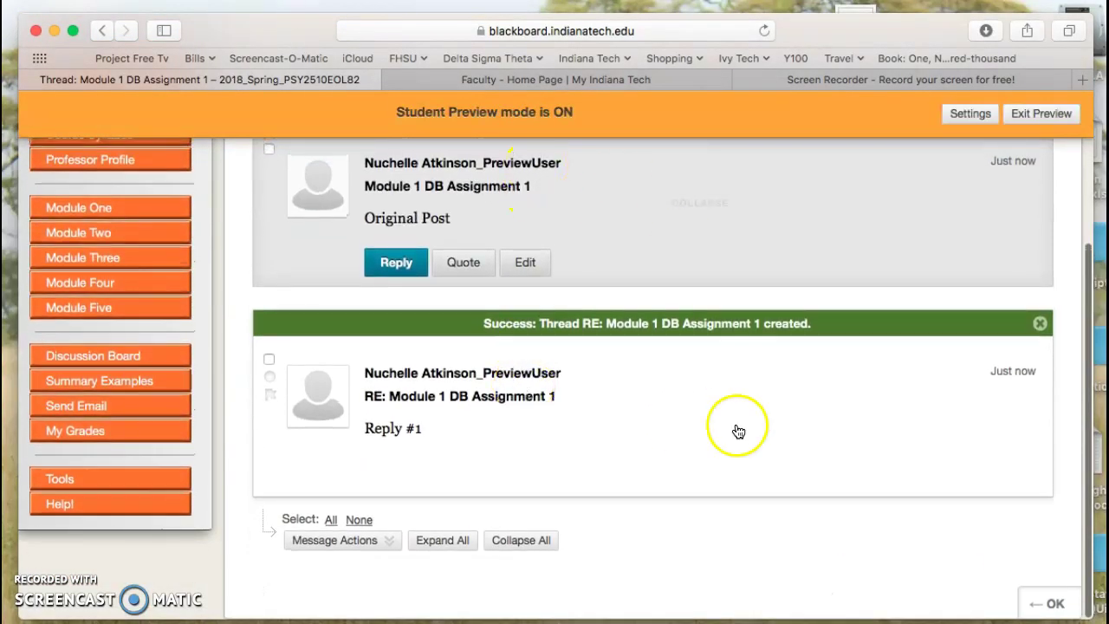
pyautogui.moveTo(490, 406)
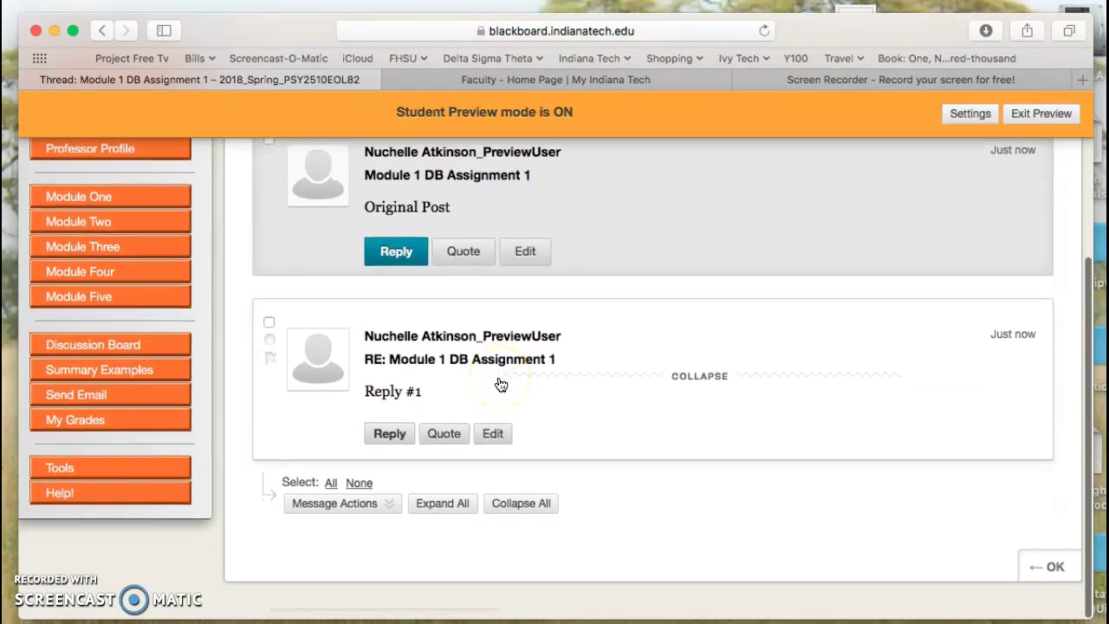
# Step: Return from the thread to the Module One Discussion Assignment # 1 forum and view its thread list
pyautogui.scroll(4, 539, 347)
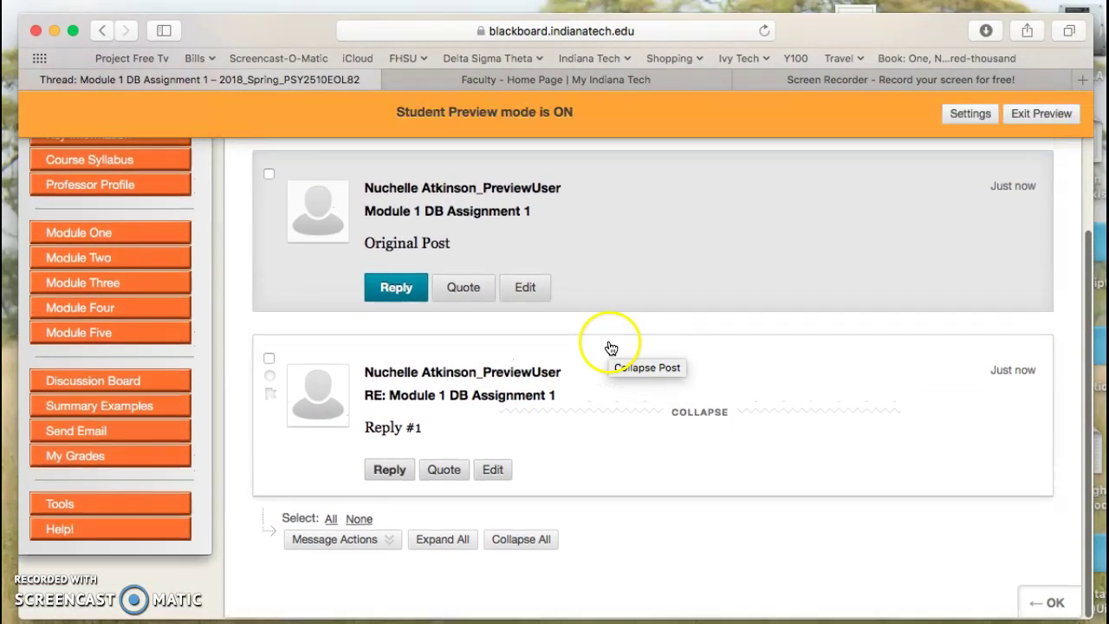
pyautogui.scroll(2, 274, 226)
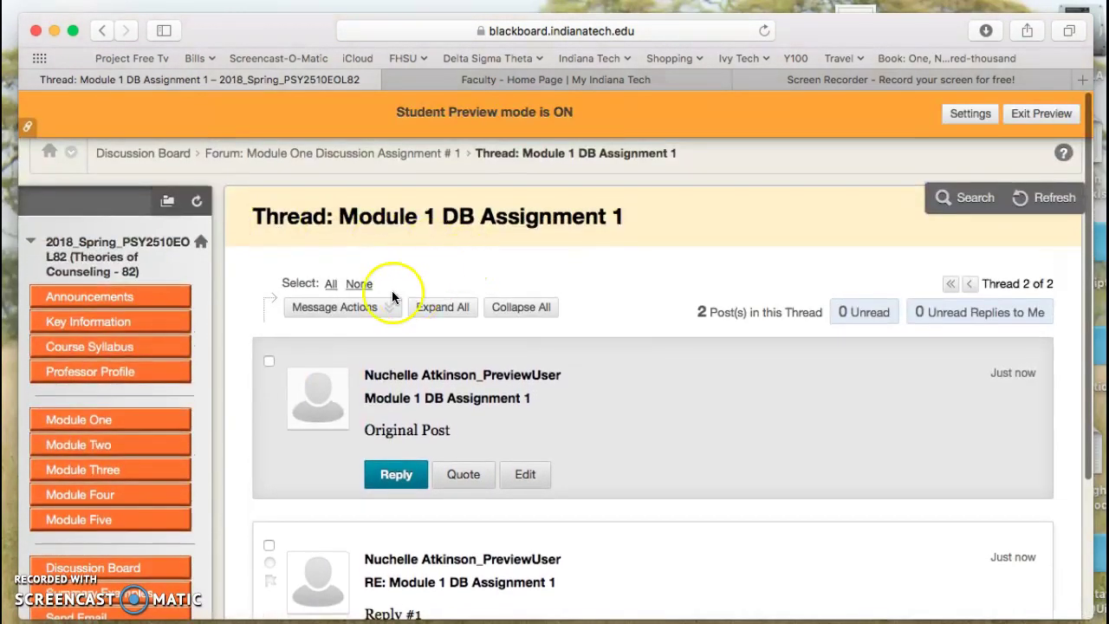
pyautogui.click(312, 152)
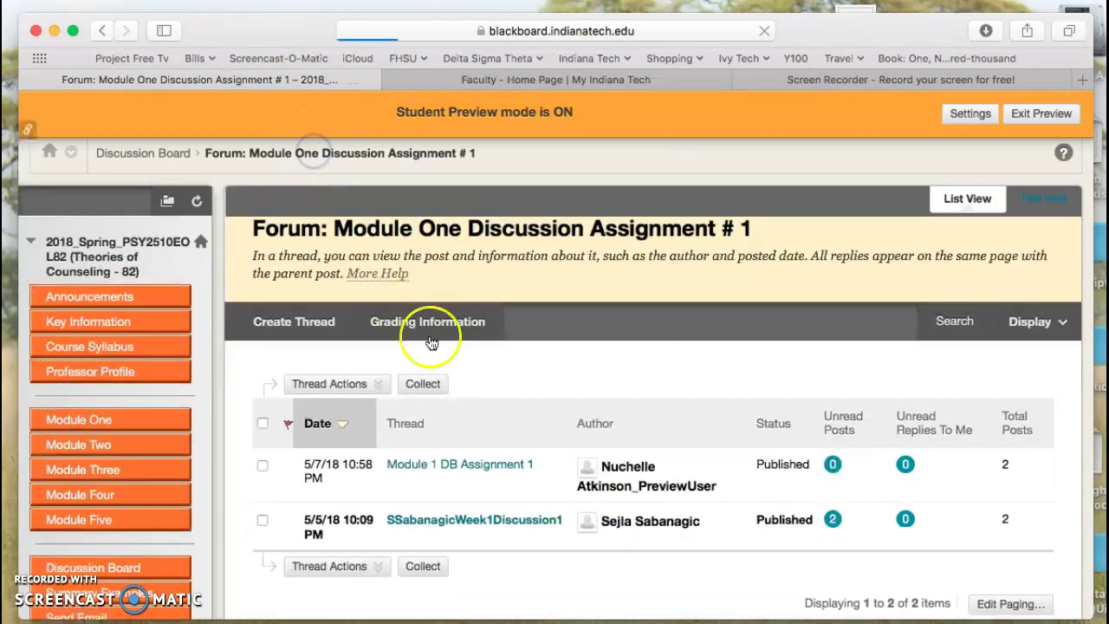
pyautogui.scroll(-3, 571, 394)
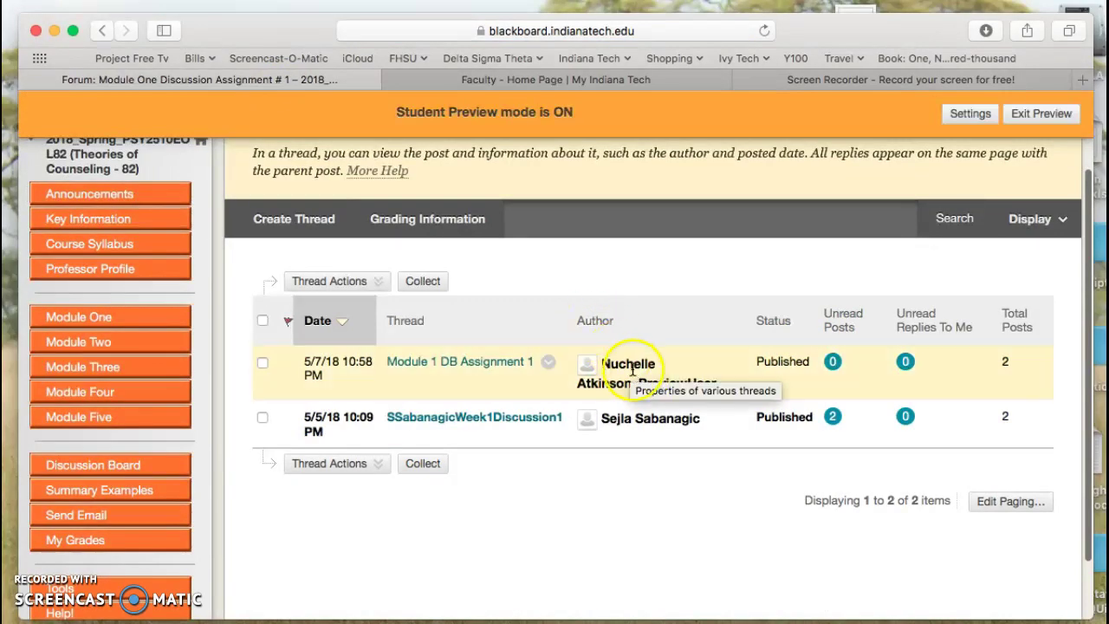
# Step: Go to the course's discussion board and reopen the Module One Discussion Assignment # 1 forum
pyautogui.click(97, 462)
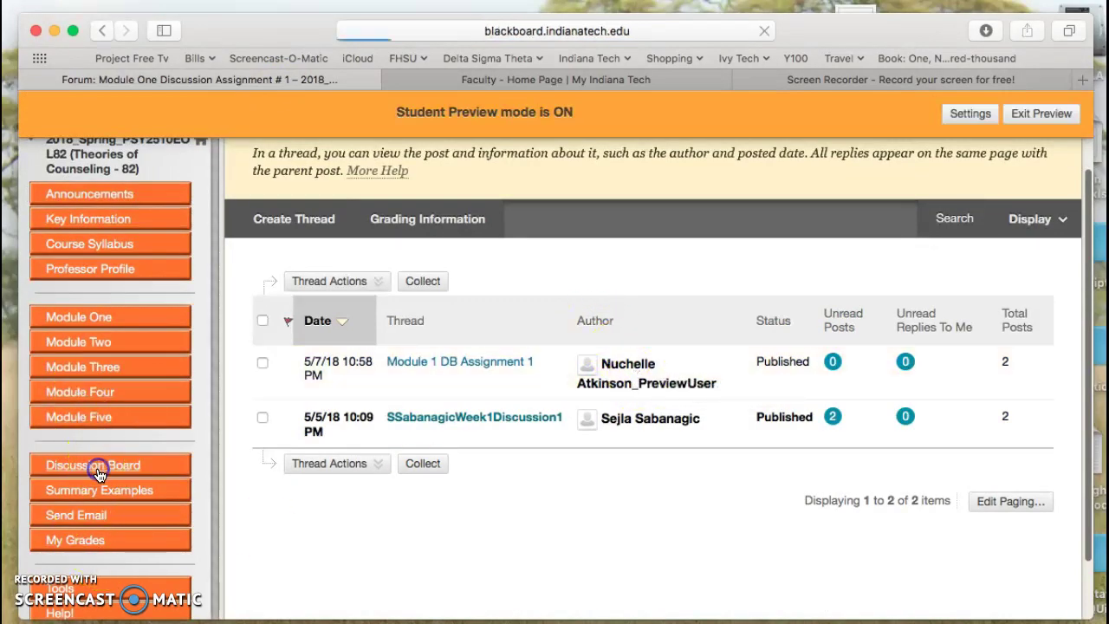
pyautogui.scroll(-5, 658, 341)
pyautogui.scroll(-10, 659, 346)
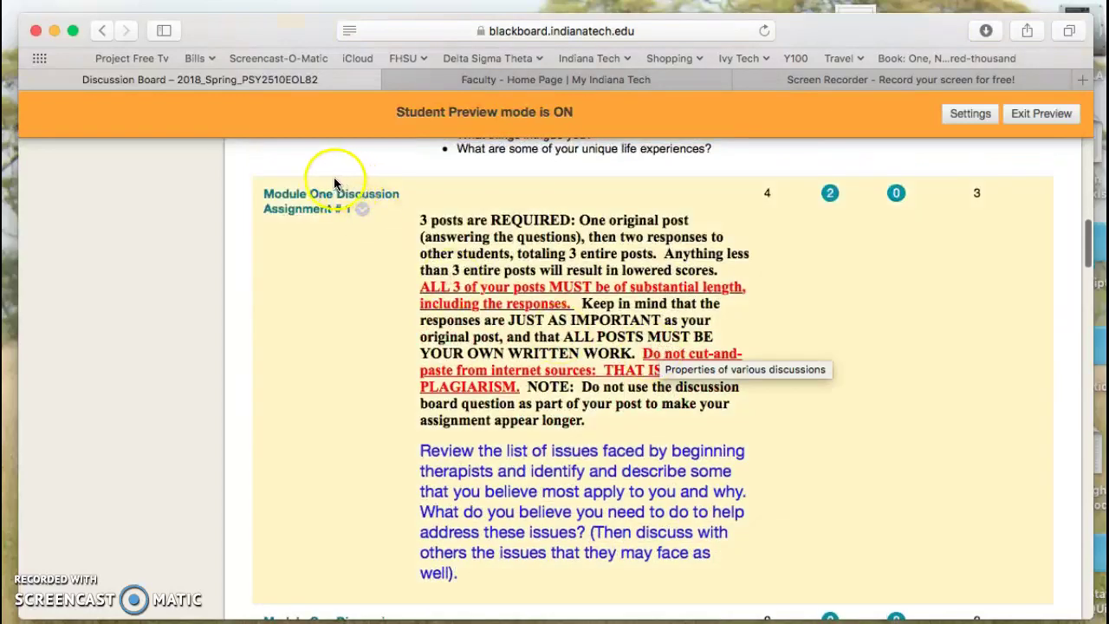
pyautogui.click(308, 208)
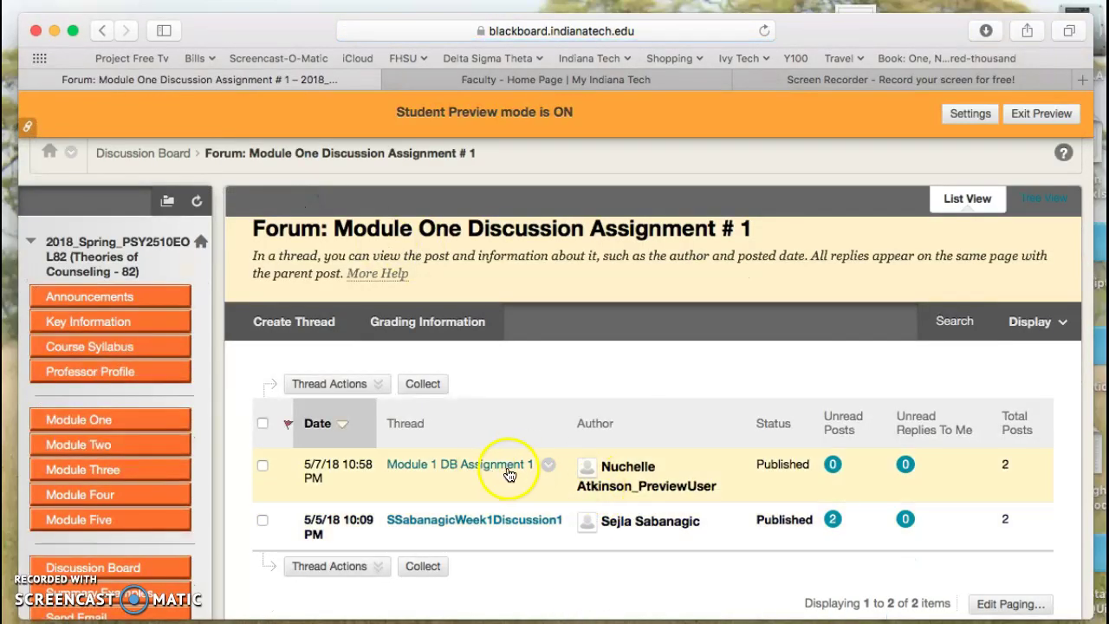
# Step: Go back to the discussion board and open the Module One Discussion Assignment # 2 forum
pyautogui.click(97, 31)
pyautogui.scroll(-10, 531, 441)
pyautogui.scroll(-6, 538, 445)
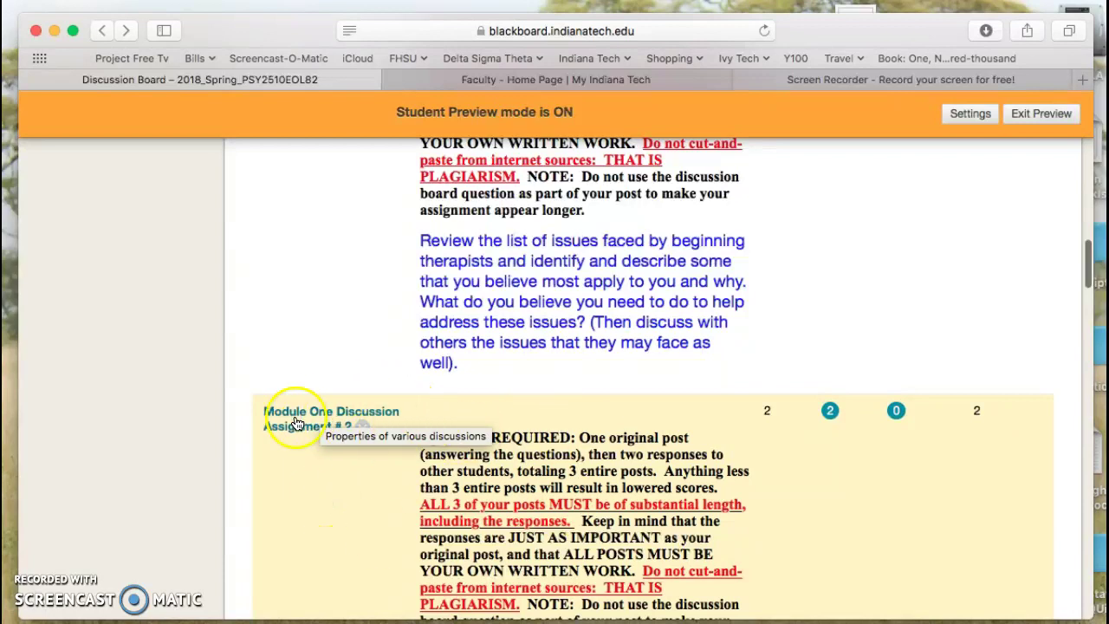
pyautogui.click(297, 420)
# Step: Start a new thread in this forum with the subject "Module 1 DB Assignment 2"
pyautogui.scroll(-3, 667, 379)
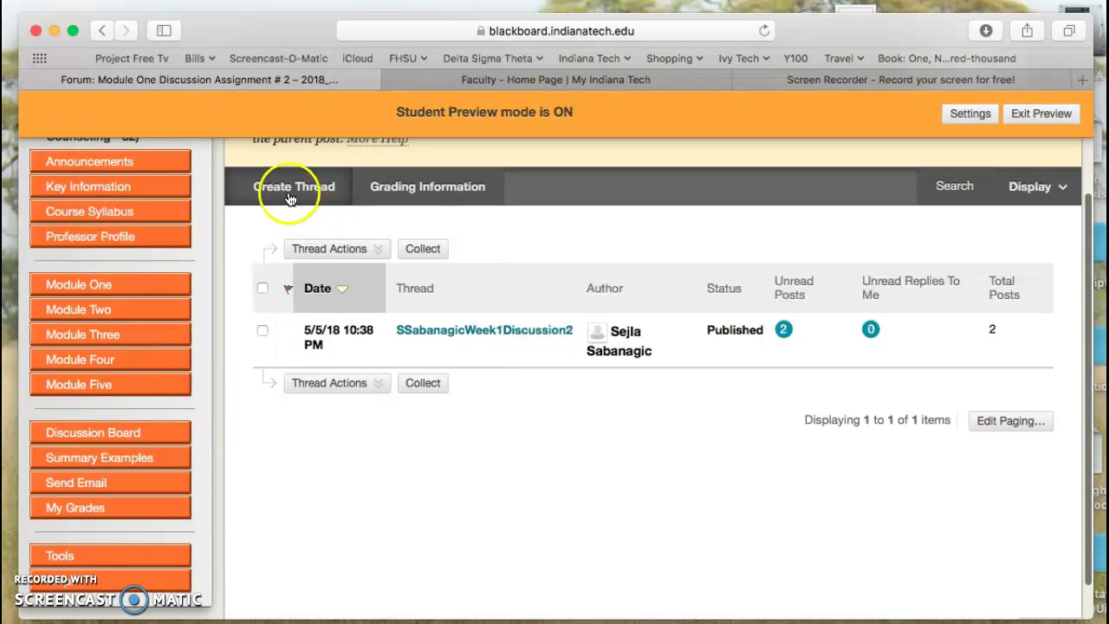
pyautogui.click(279, 184)
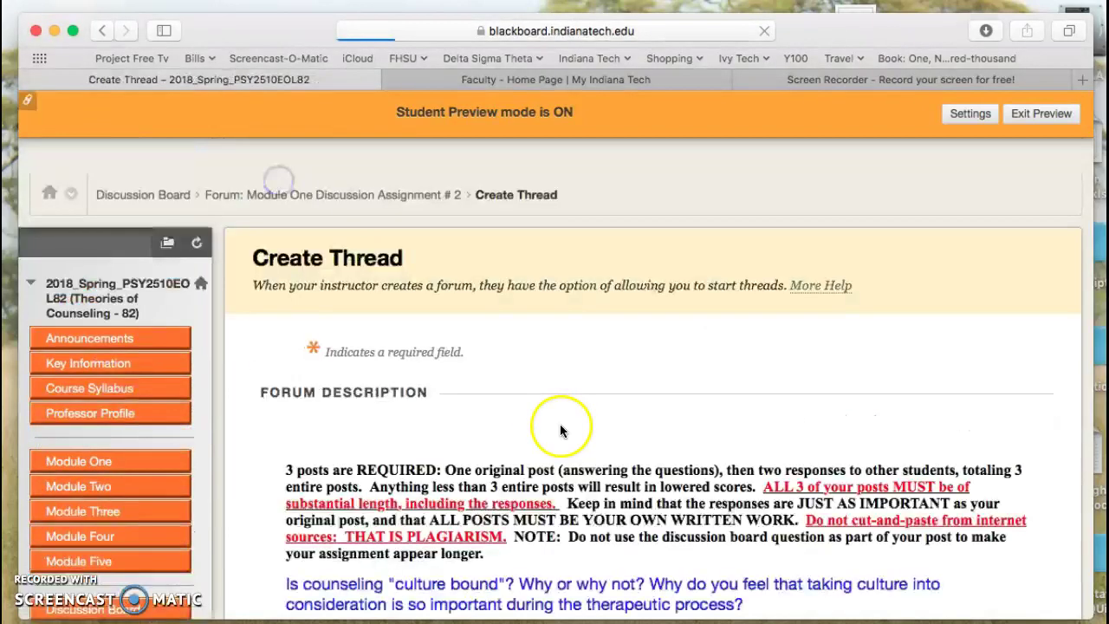
pyautogui.write('D')
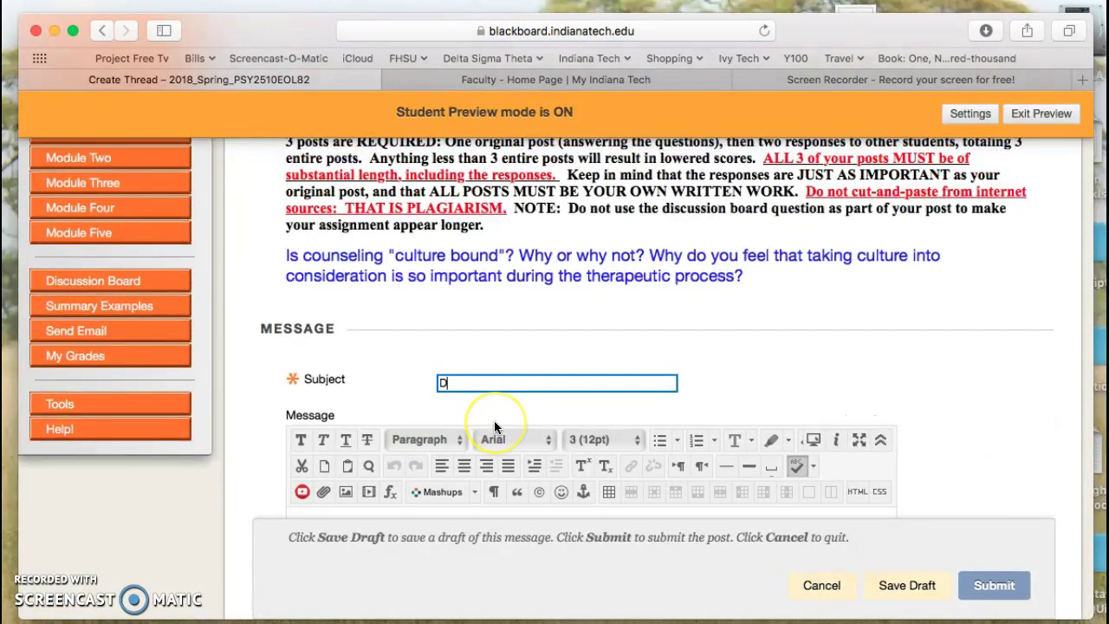
pyautogui.write('B')
pyautogui.press('BackSpace')
pyautogui.press('BackSpace')
pyautogui.press('BackSpace')
pyautogui.write('Module 1')
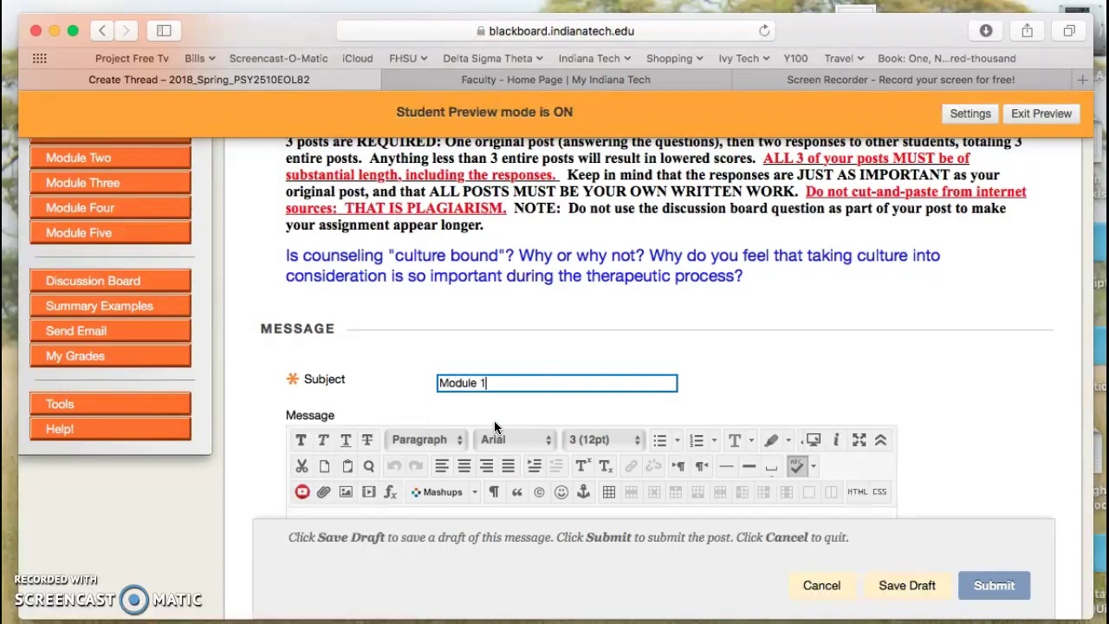
pyautogui.write(' DB Ai')
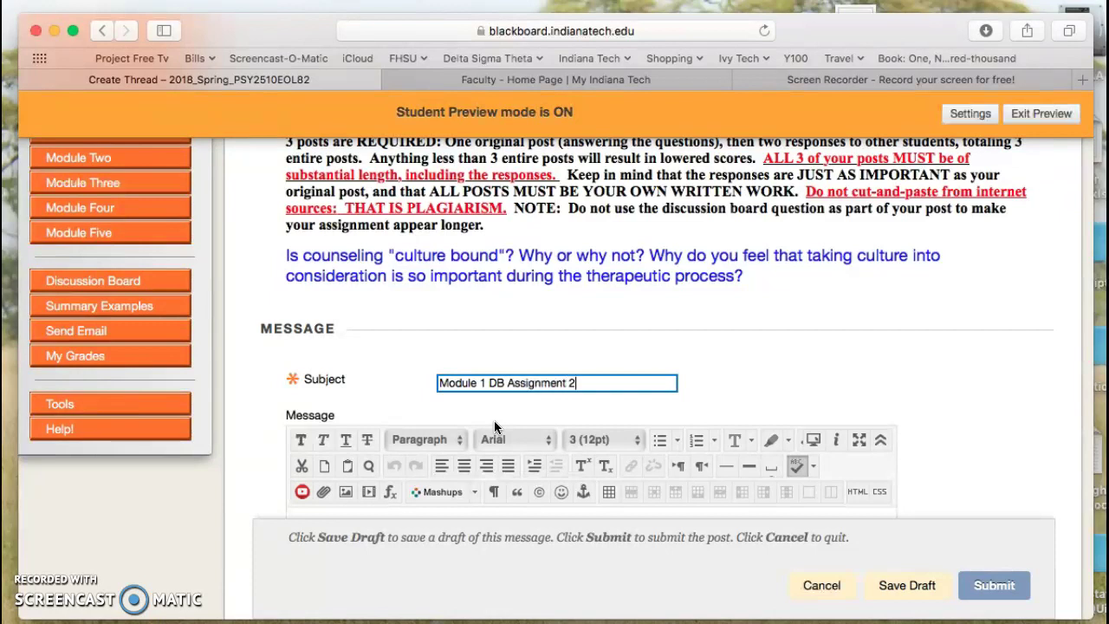
# Step: Enter "Original Post" as the thread's message and submit the thread
pyautogui.scroll(-5, 495, 427)
pyautogui.click(508, 444)
pyautogui.write('Original Post')
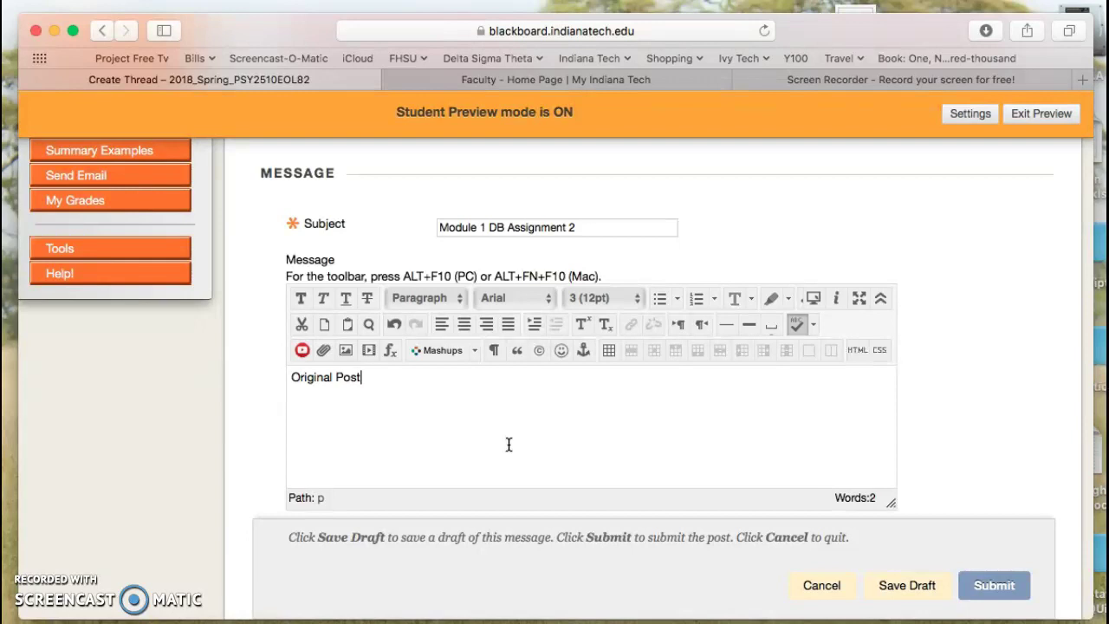
pyautogui.click(996, 586)
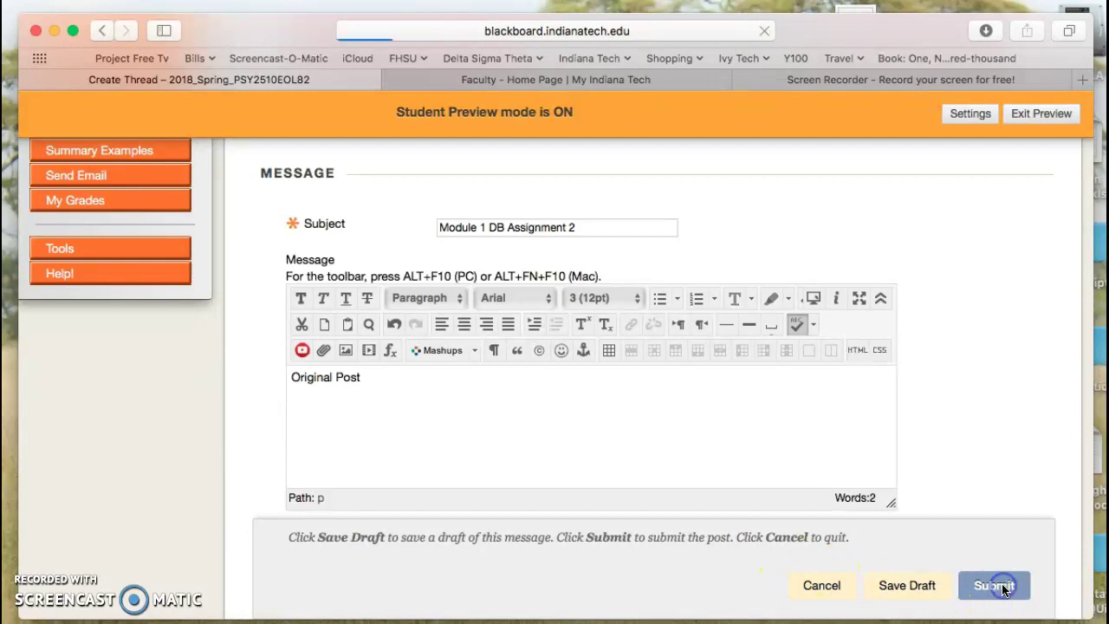
pyautogui.scroll(-5, 672, 461)
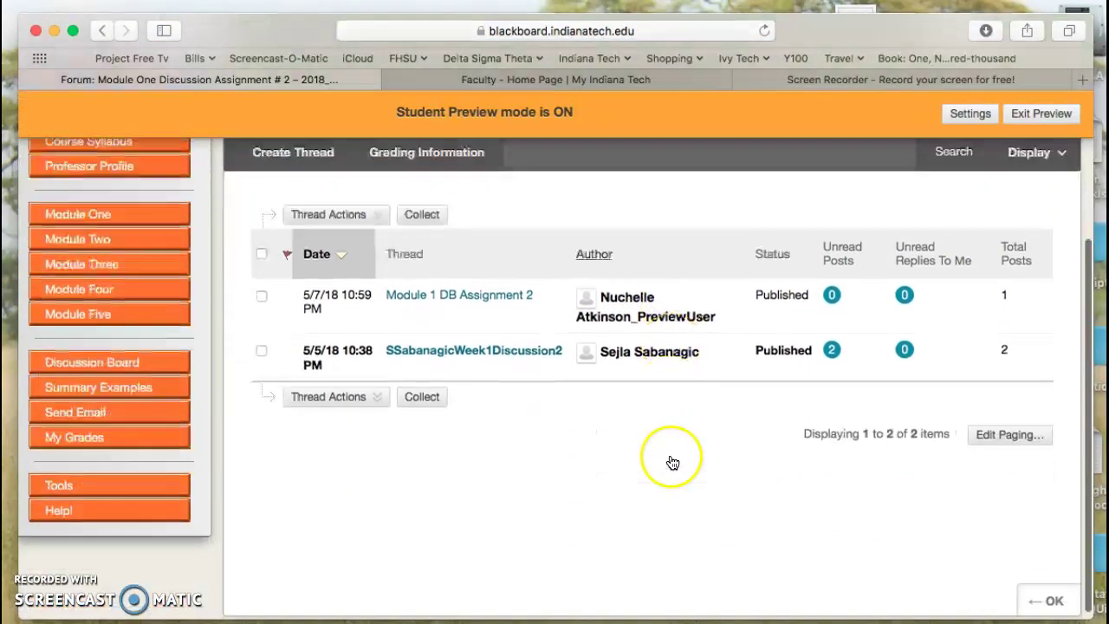
pyautogui.scroll(1, 670, 458)
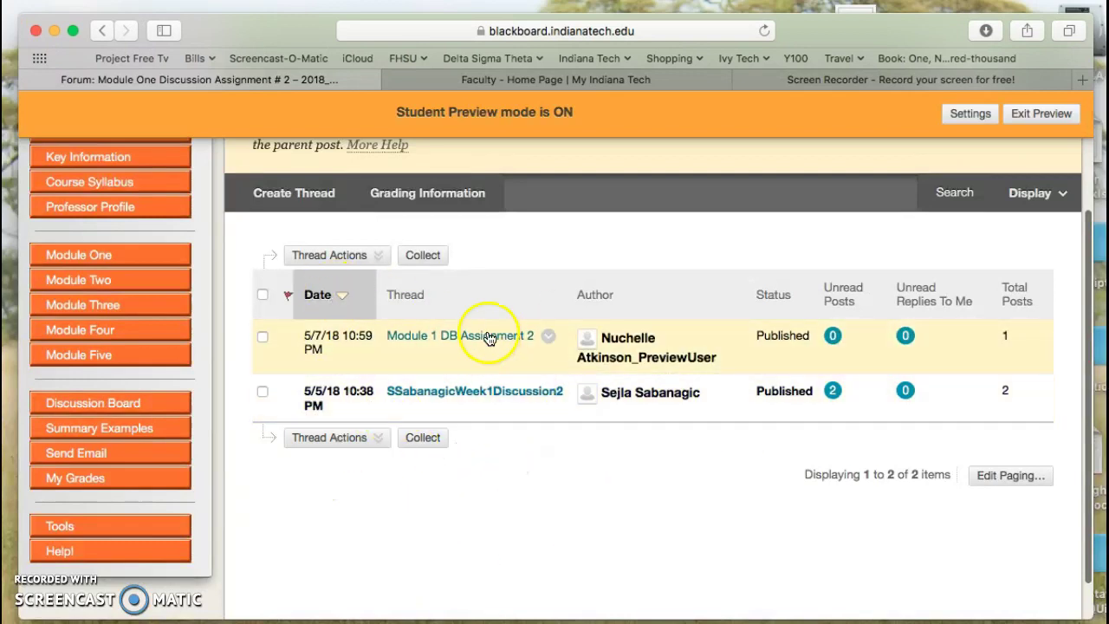
pyautogui.scroll(-2, 489, 320)
pyautogui.click(338, 206)
pyautogui.scroll(-1, 385, 254)
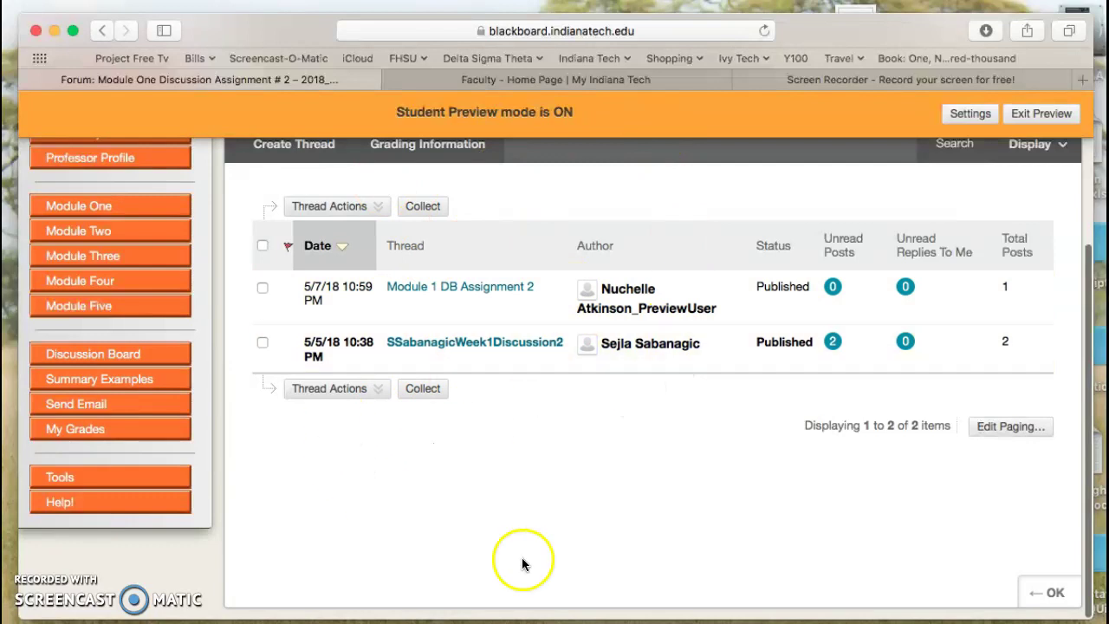
pyautogui.scroll(-1, 555, 351)
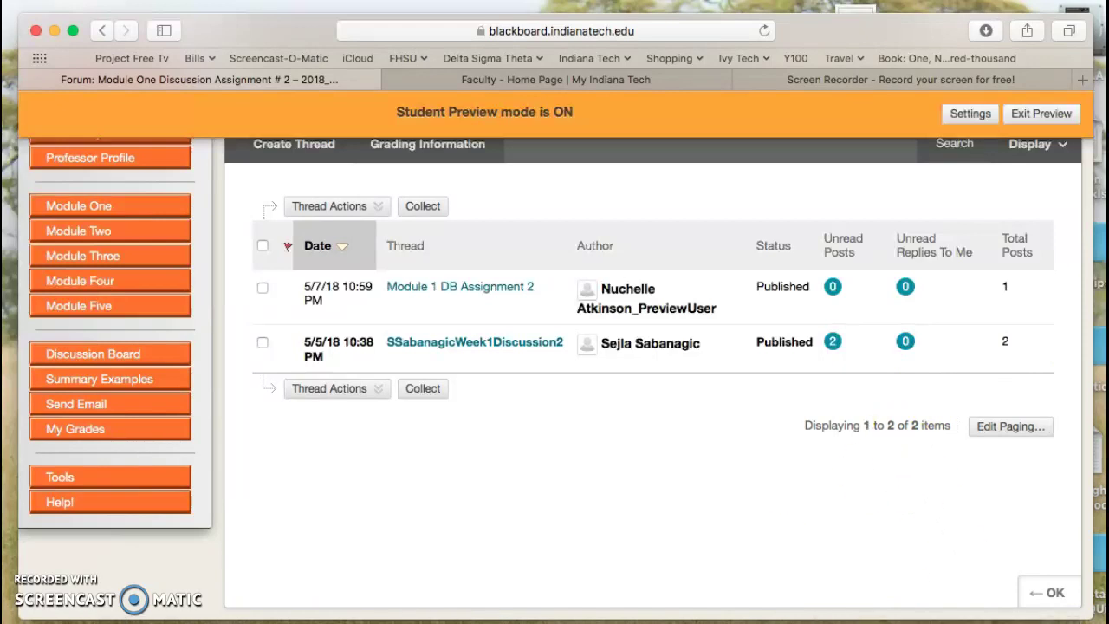
# Step: Open the Module One course page and look through its assignment list and content folders
pyautogui.scroll(3, 25, 394)
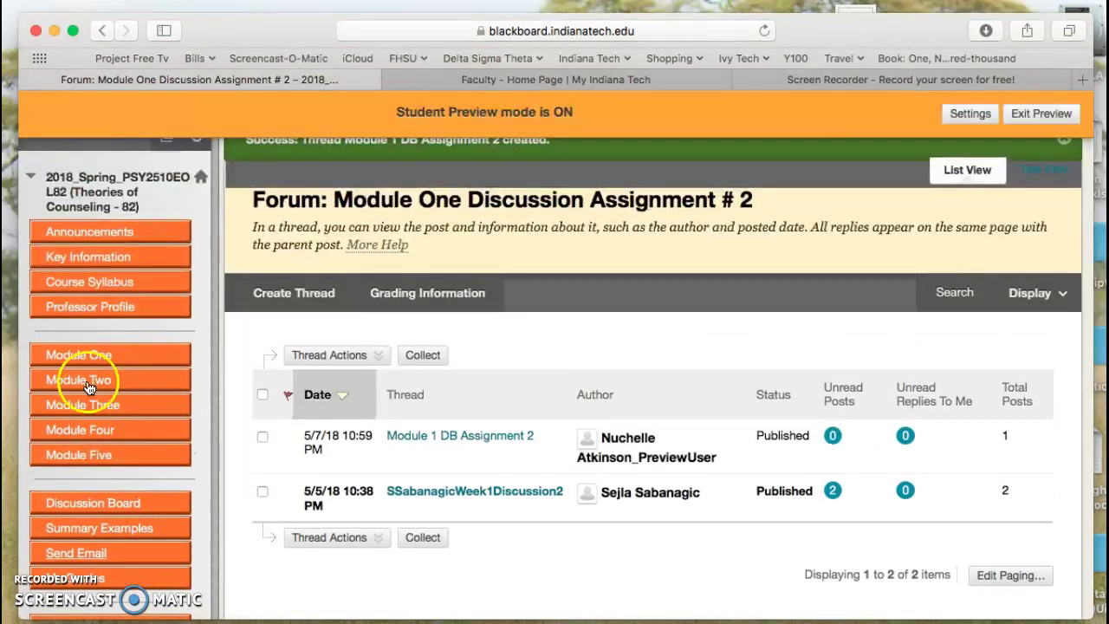
pyautogui.click(88, 358)
pyautogui.scroll(-10, 415, 368)
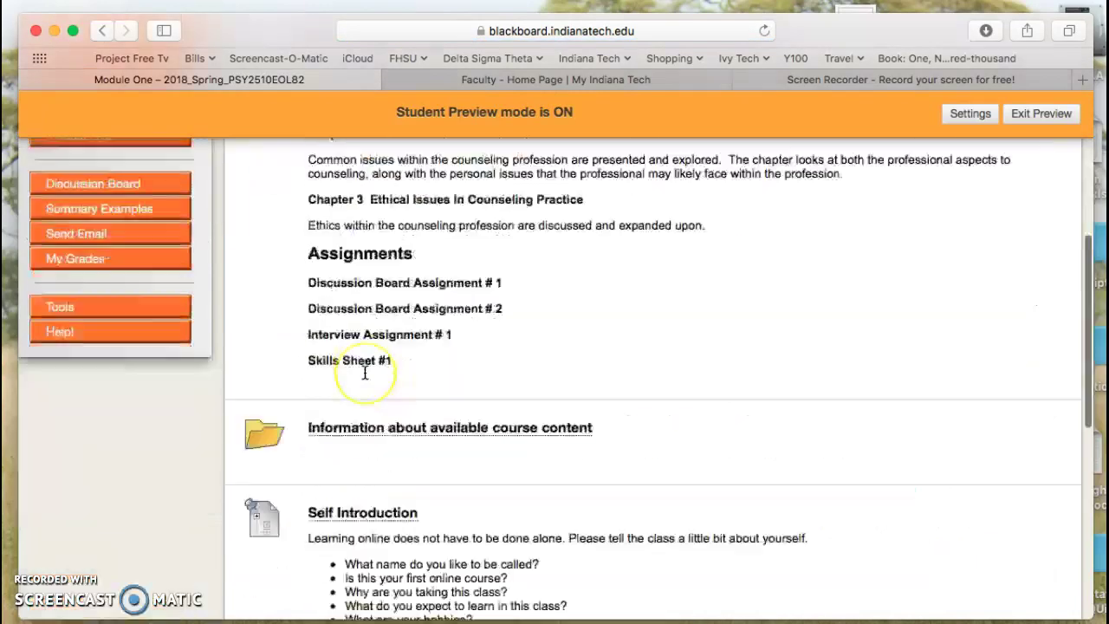
pyautogui.scroll(-3, 365, 373)
pyautogui.scroll(2, 365, 372)
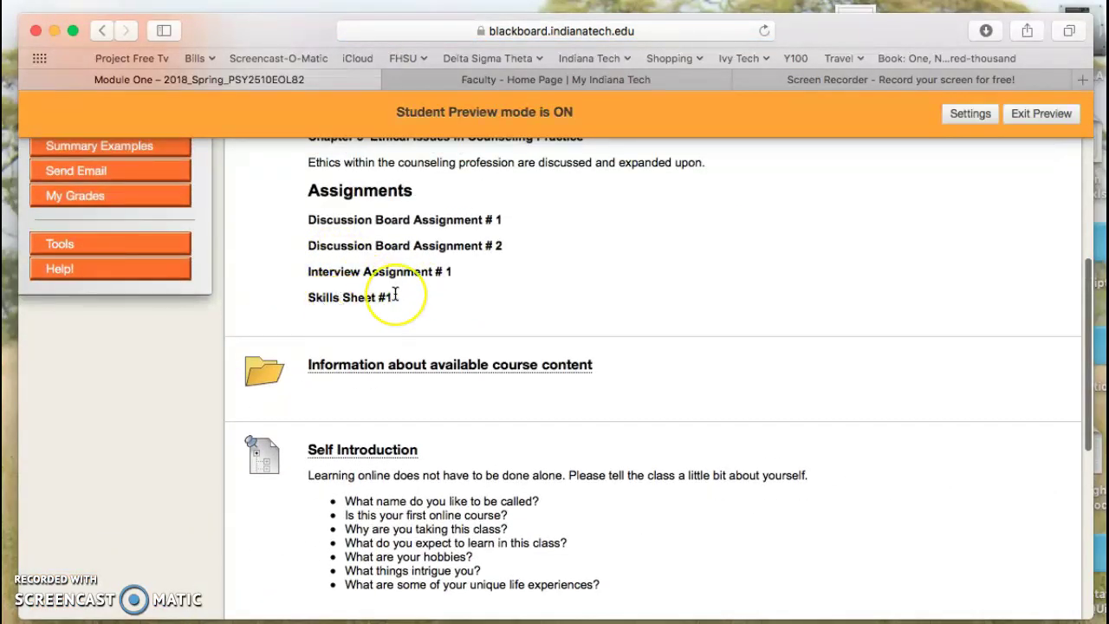
pyautogui.scroll(-10, 394, 295)
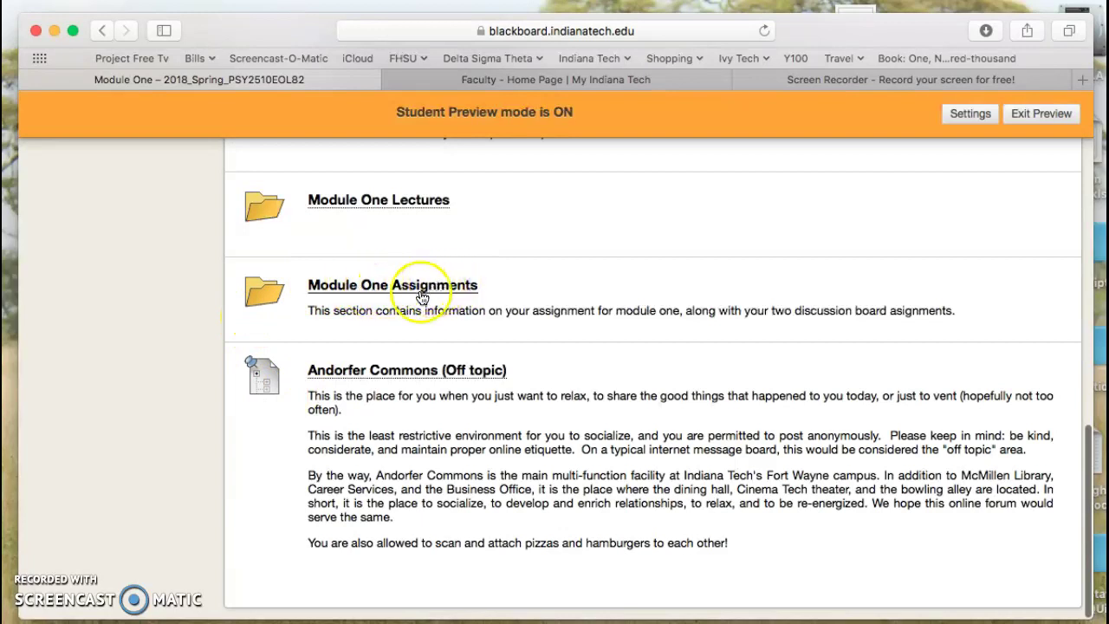
# Step: Open the Module One Assignments folder and look through the assignments it contains
pyautogui.click(365, 291)
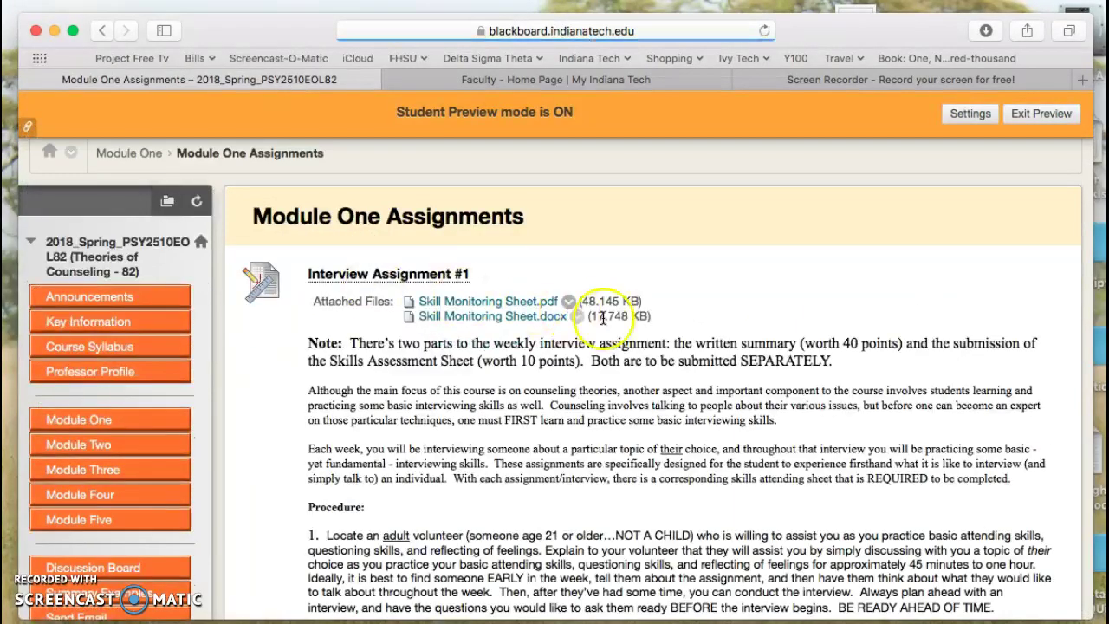
pyautogui.scroll(-5, 700, 299)
pyautogui.scroll(-15, 699, 298)
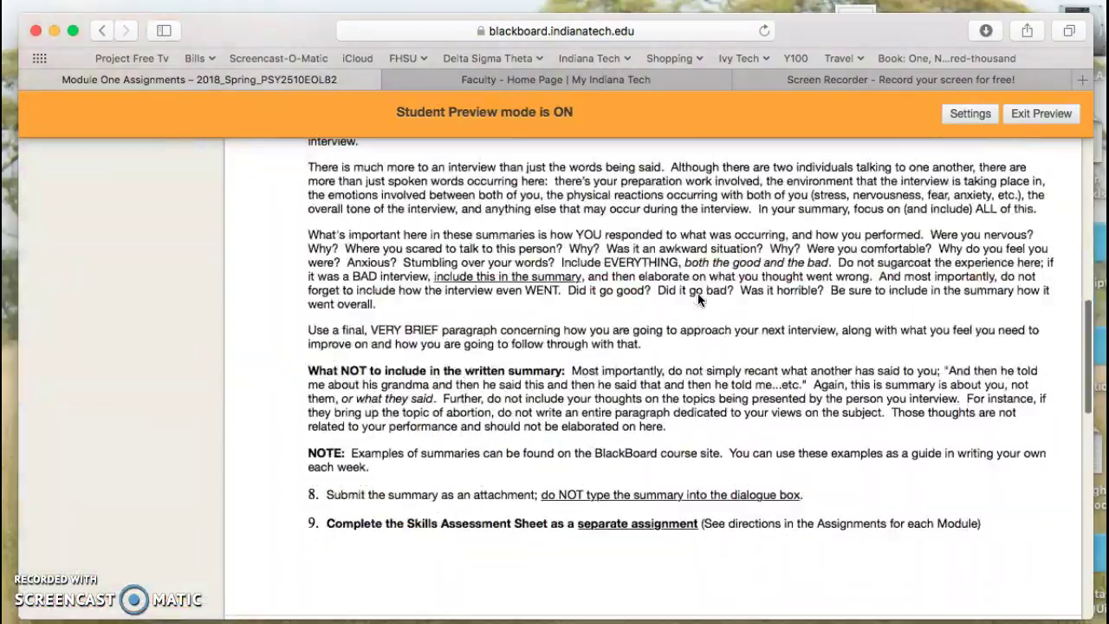
pyautogui.scroll(10, 700, 299)
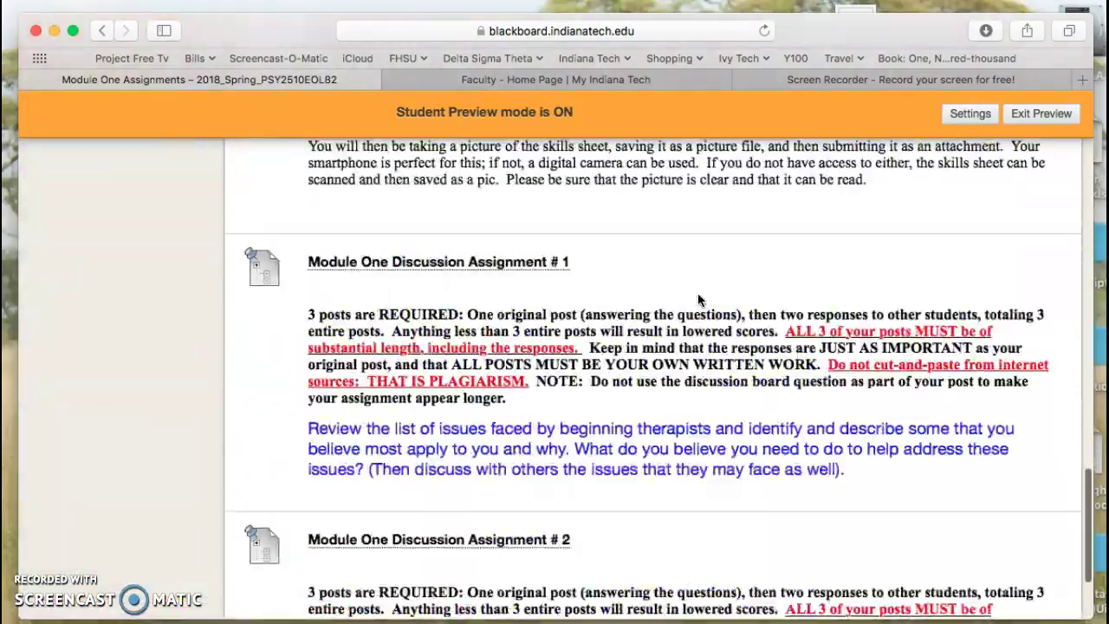
pyautogui.scroll(10, 700, 299)
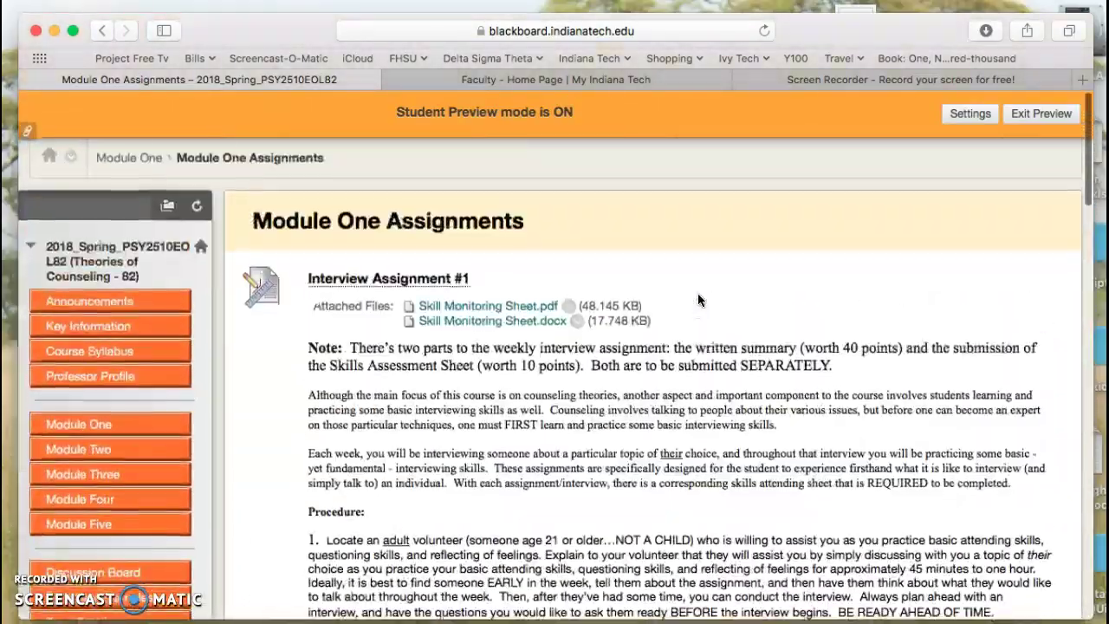
# Step: Open Interview Assignment #1 and go through its instructions to the assignment submission section
pyautogui.click(361, 278)
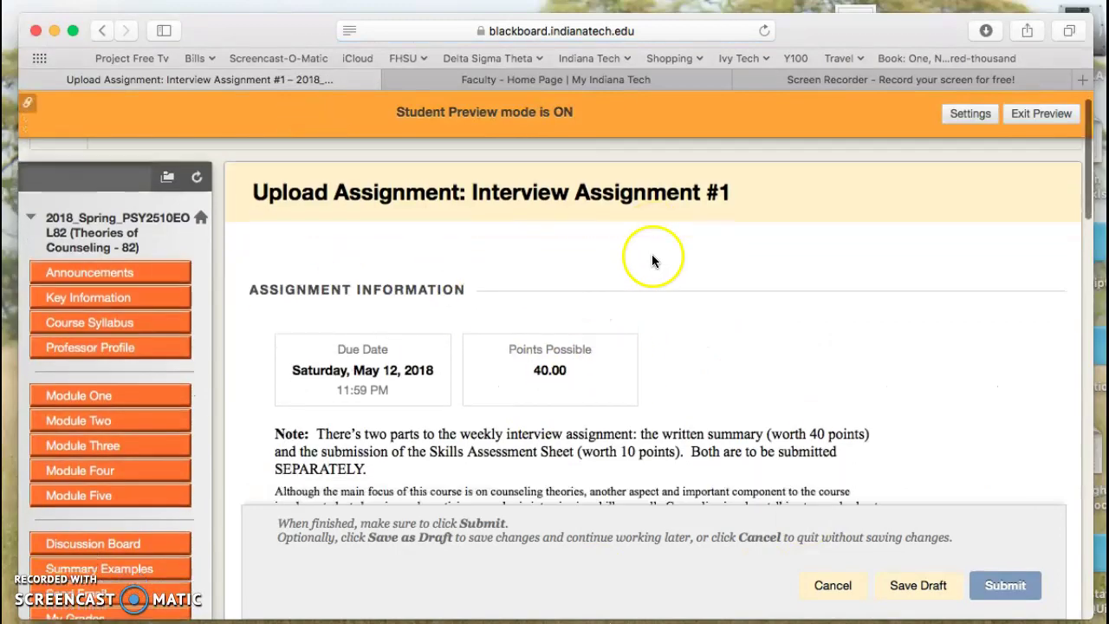
pyautogui.scroll(-2, 651, 254)
pyautogui.scroll(-10, 531, 165)
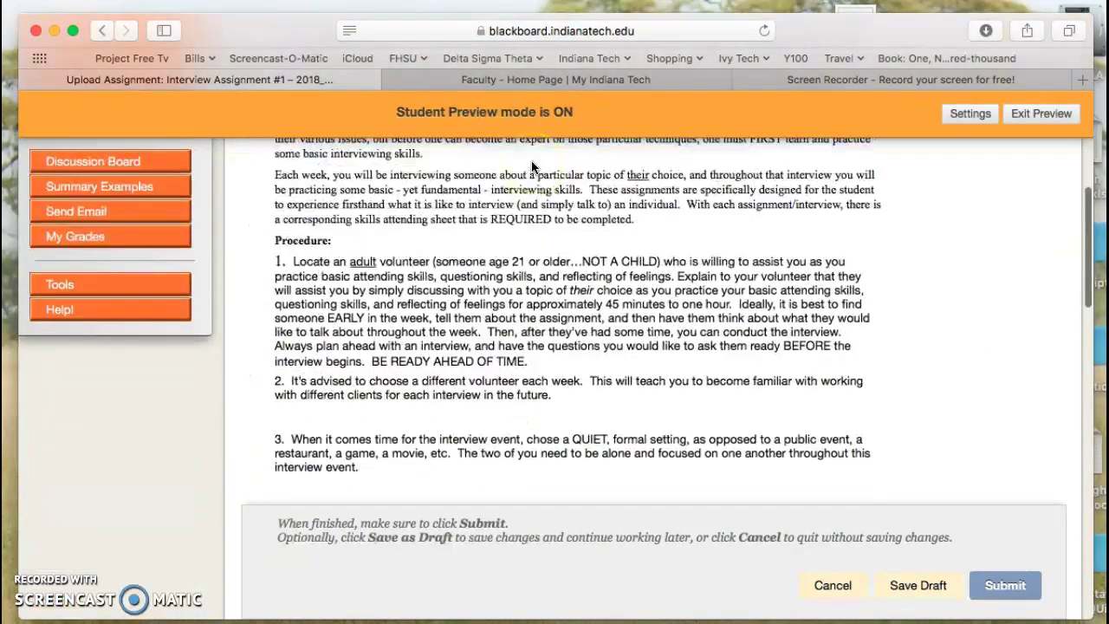
pyautogui.scroll(-15, 531, 165)
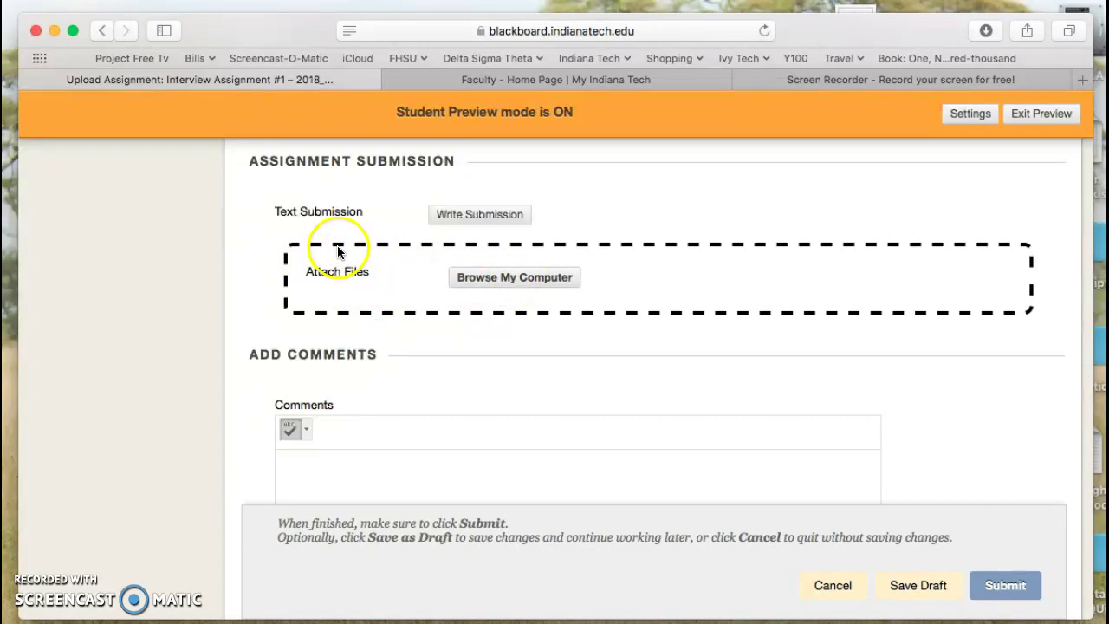
# Step: Open the computer's file chooser for attaching a submission, dismiss it, and examine the attachment and comments areas
pyautogui.click(516, 277)
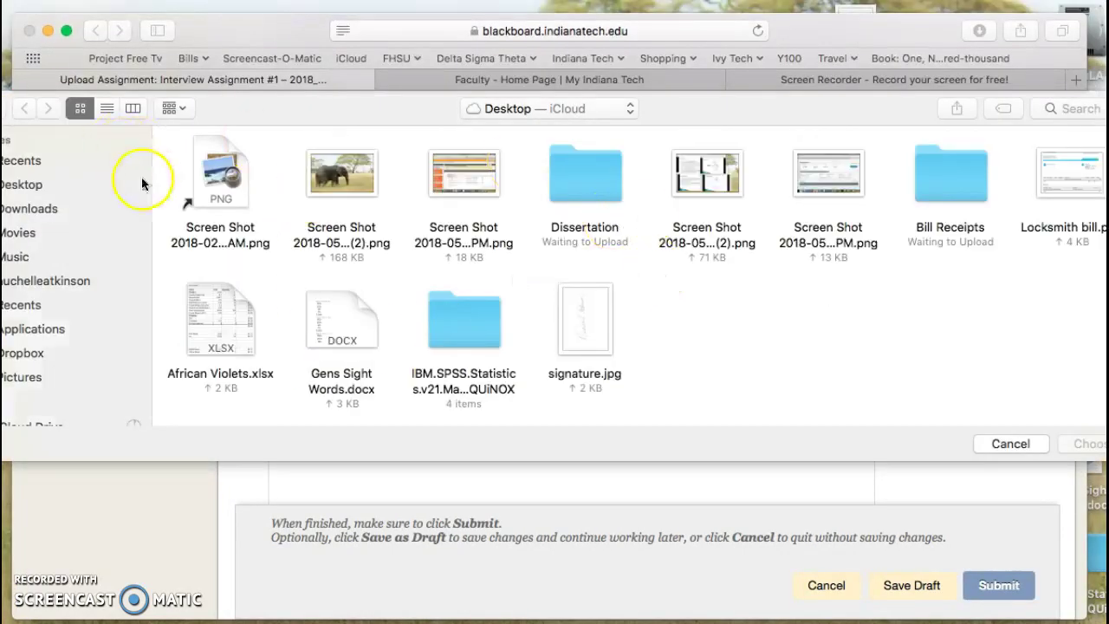
pyautogui.click(1009, 444)
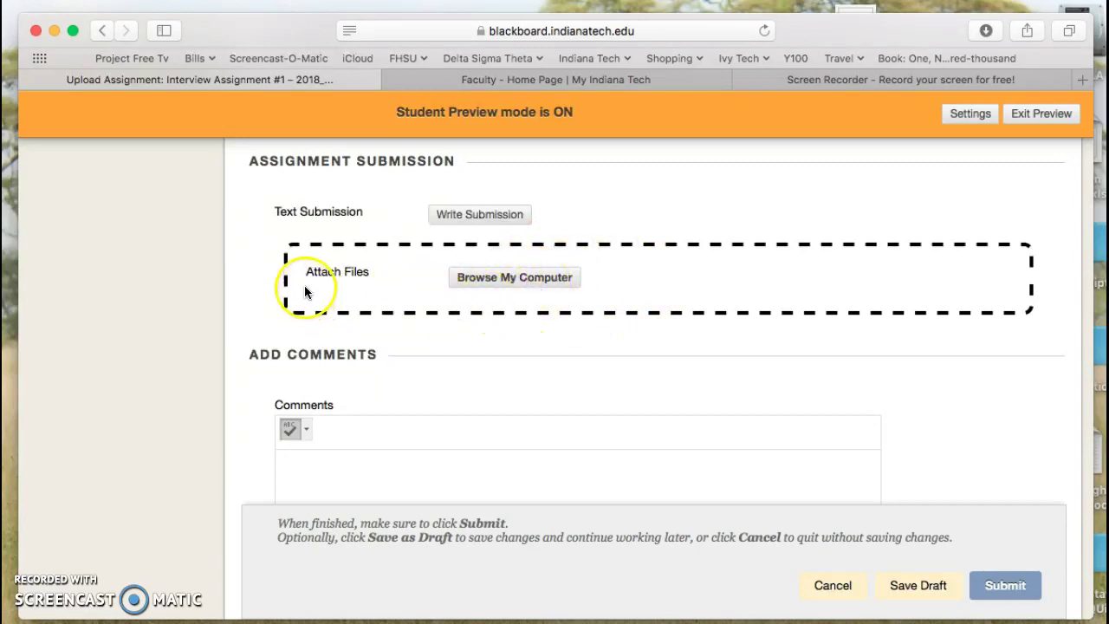
pyautogui.scroll(-3, 508, 503)
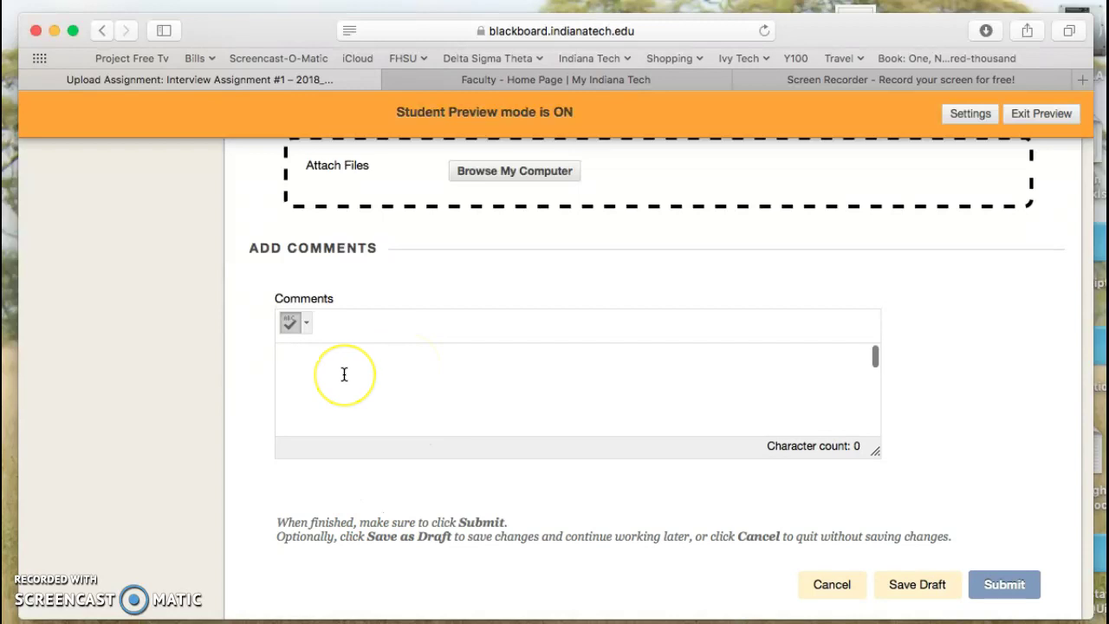
pyautogui.scroll(5, 468, 341)
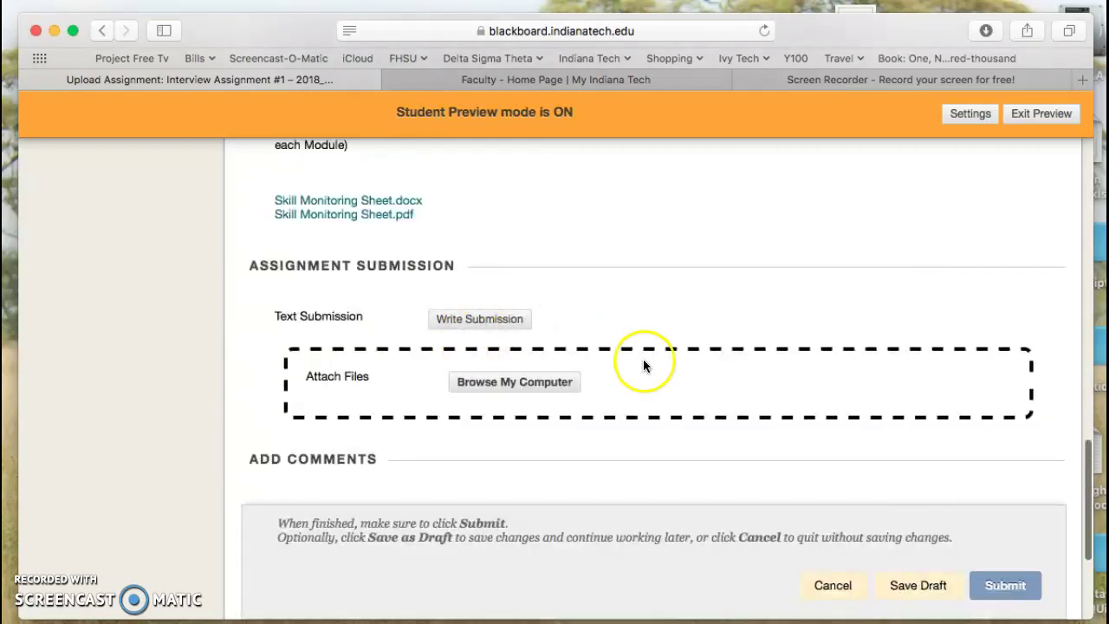
pyautogui.scroll(-3, 645, 368)
pyautogui.scroll(4, 655, 376)
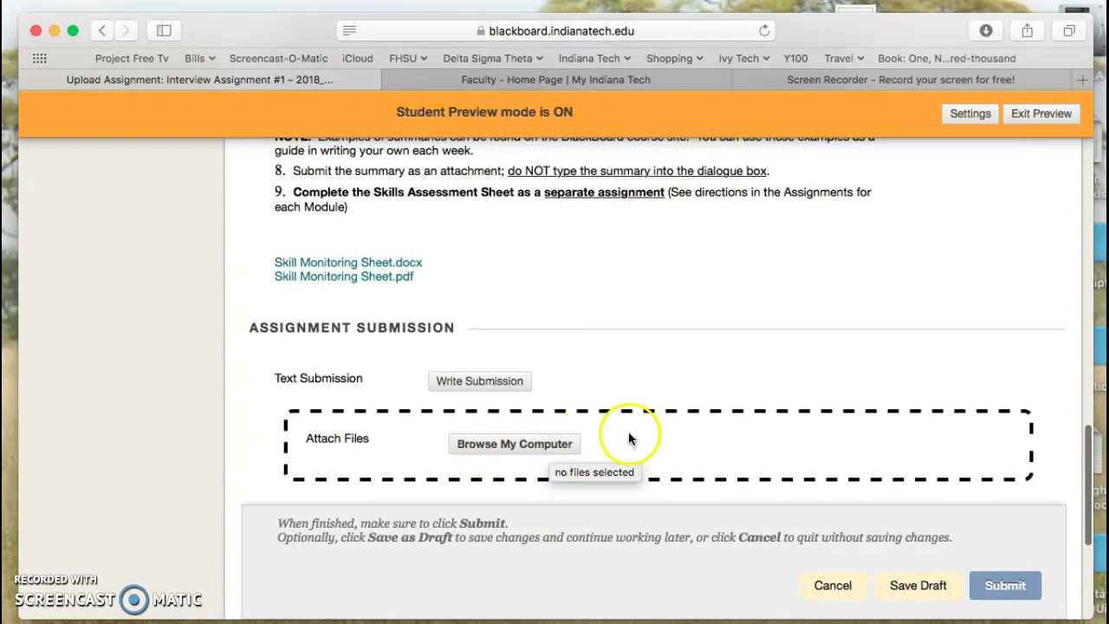
# Step: Start attaching a file from the computer and browse through the Downloads, Desktop and home folders to the iCloud Documents folder
pyautogui.click(515, 449)
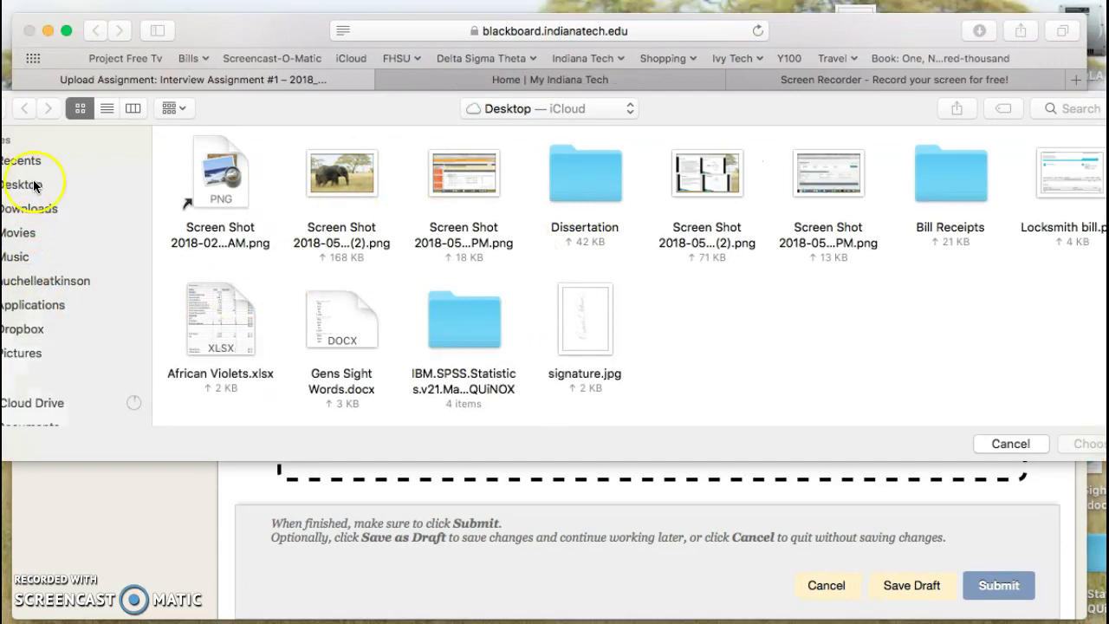
pyautogui.click(31, 209)
pyautogui.click(30, 185)
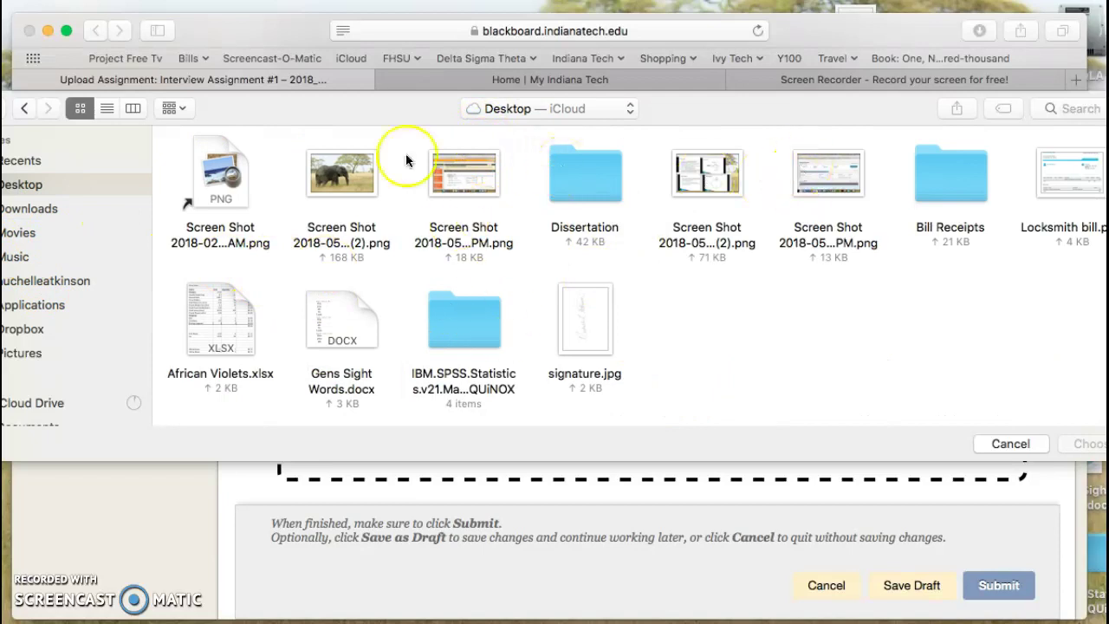
pyautogui.click(76, 283)
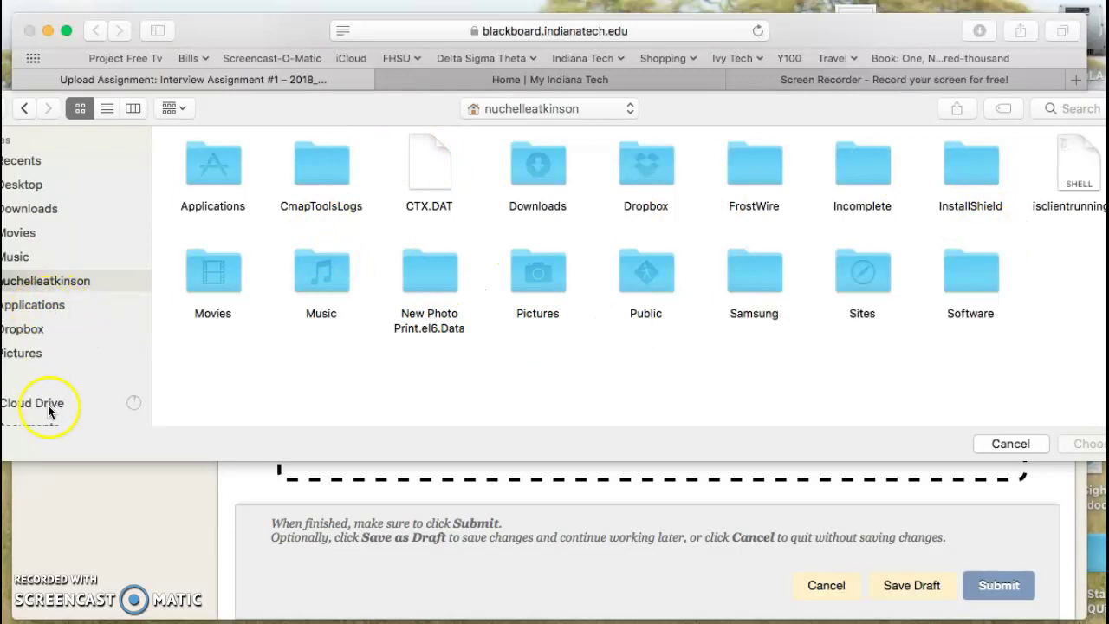
pyautogui.scroll(-3, 48, 405)
pyautogui.click(51, 321)
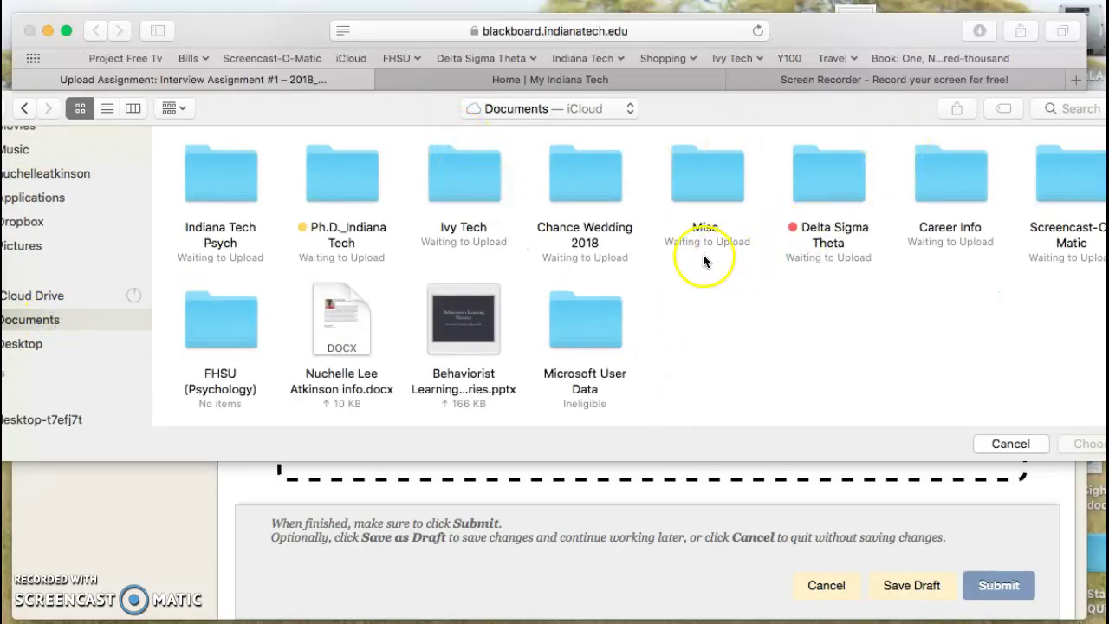
# Step: Attach the QP outline Word document from the QP subfolder of the Ph.D._Indiana Tech folder
pyautogui.doubleClick(334, 176)
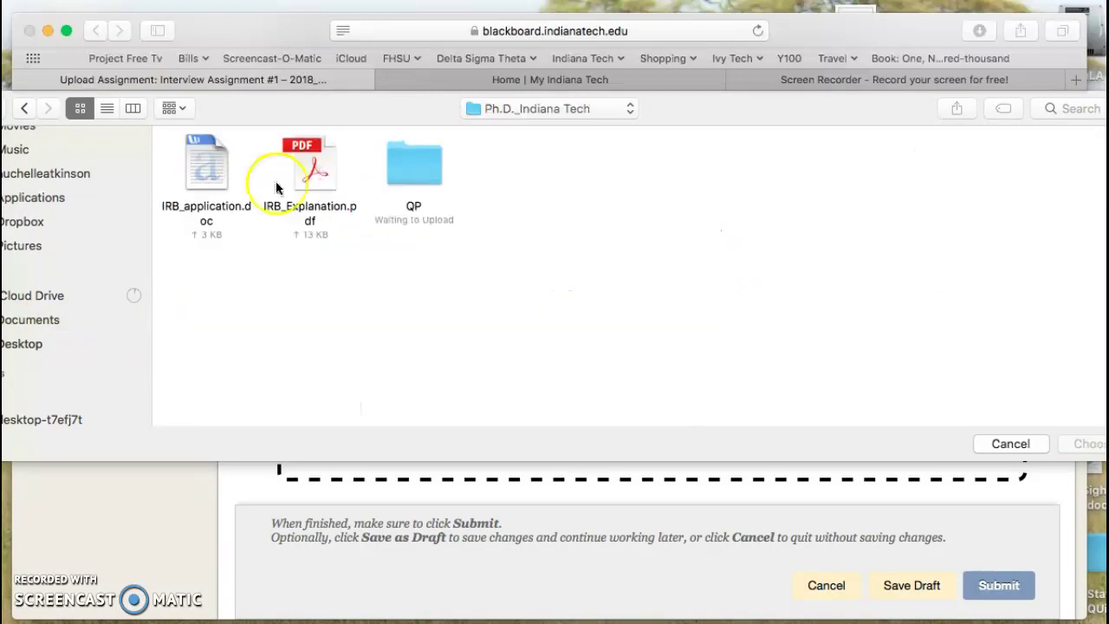
pyautogui.click(422, 189)
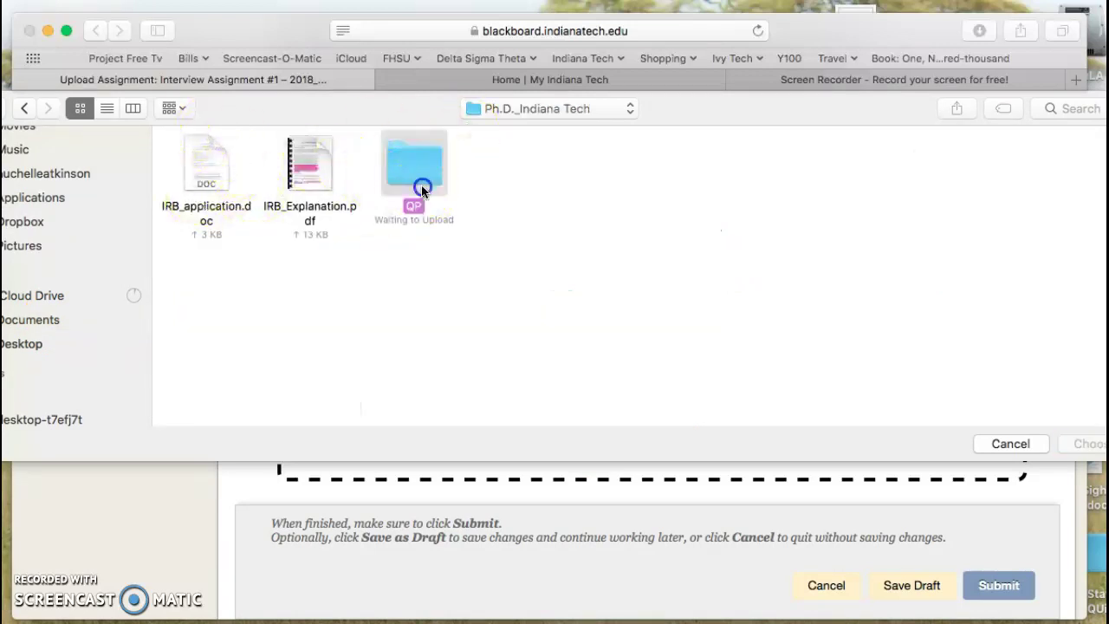
pyautogui.doubleClick(422, 189)
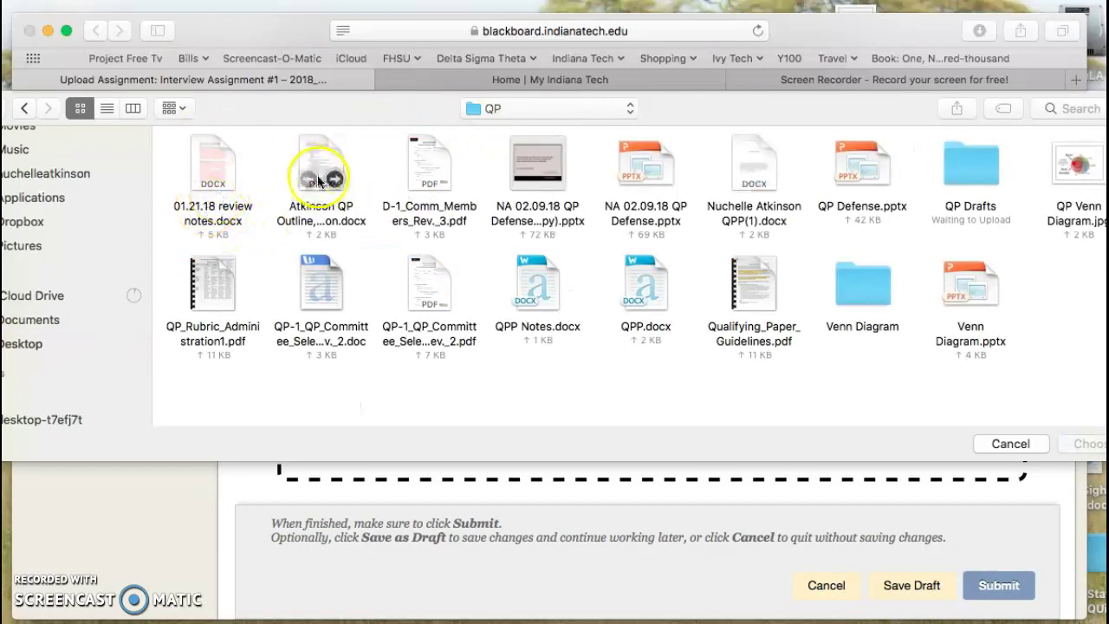
pyautogui.click(317, 144)
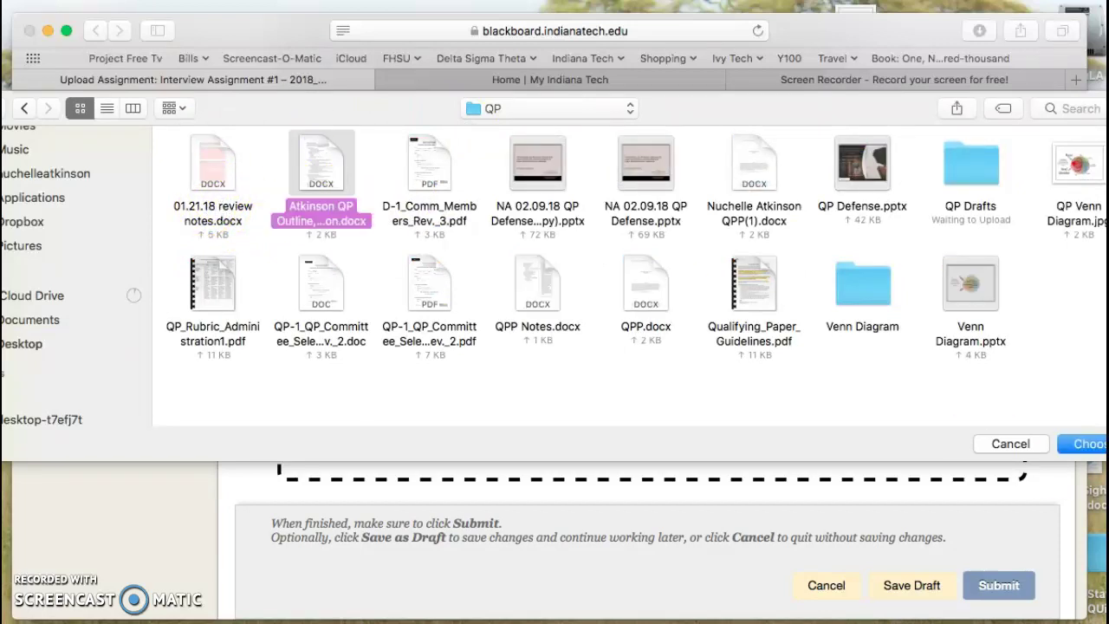
pyautogui.click(1093, 444)
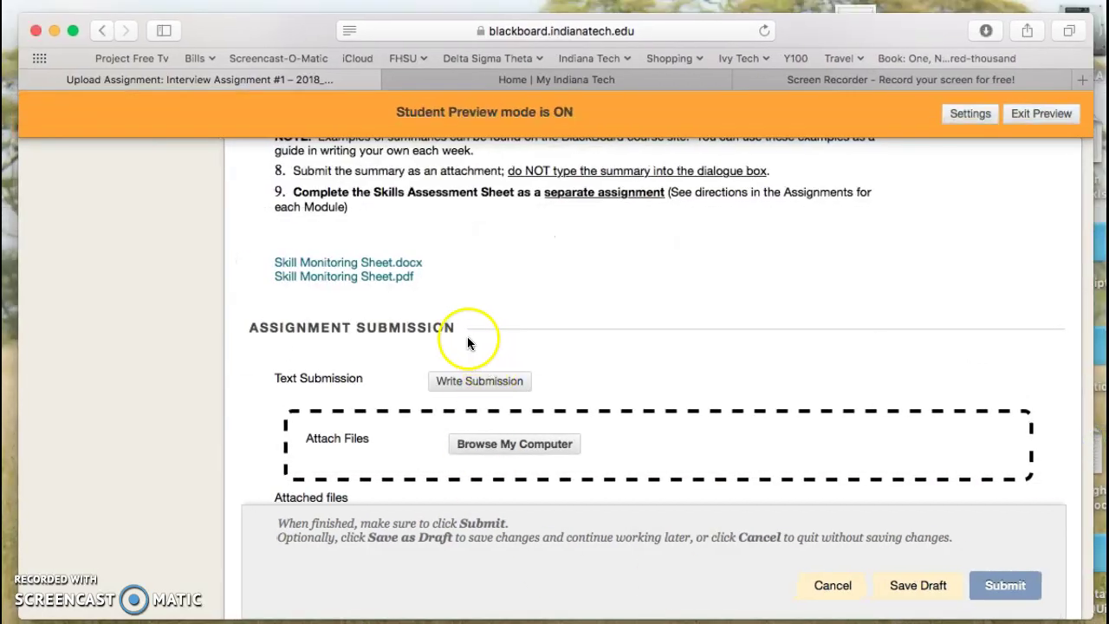
# Step: Add the comment "Comments or feedback" below the attached file and submit Interview Assignment #1
pyautogui.scroll(-5, 575, 384)
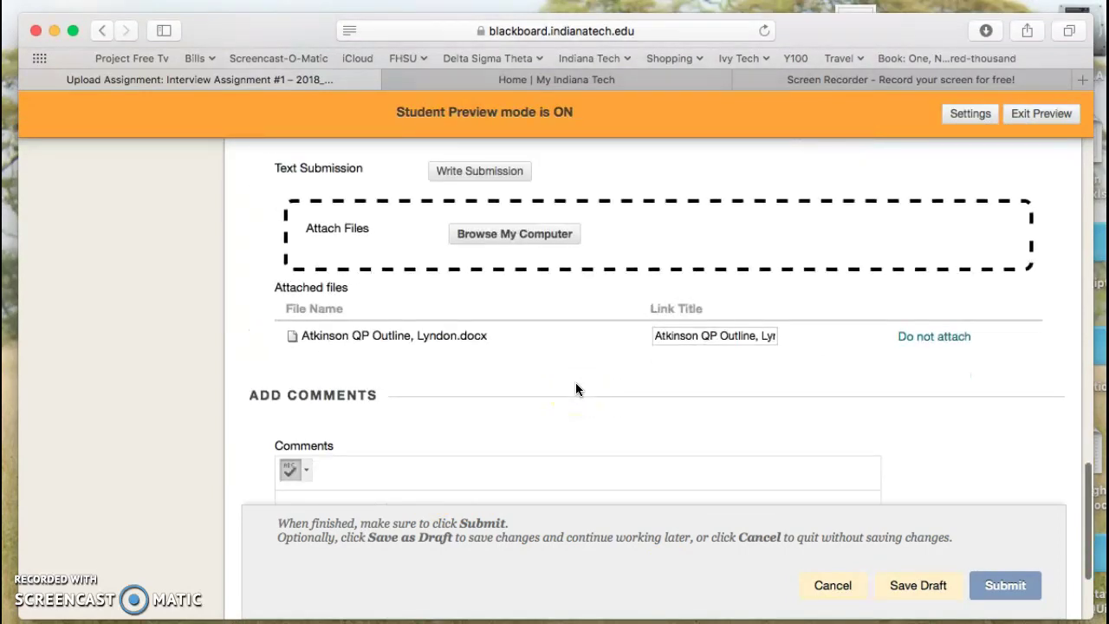
pyautogui.scroll(-1, 575, 389)
pyautogui.click(314, 245)
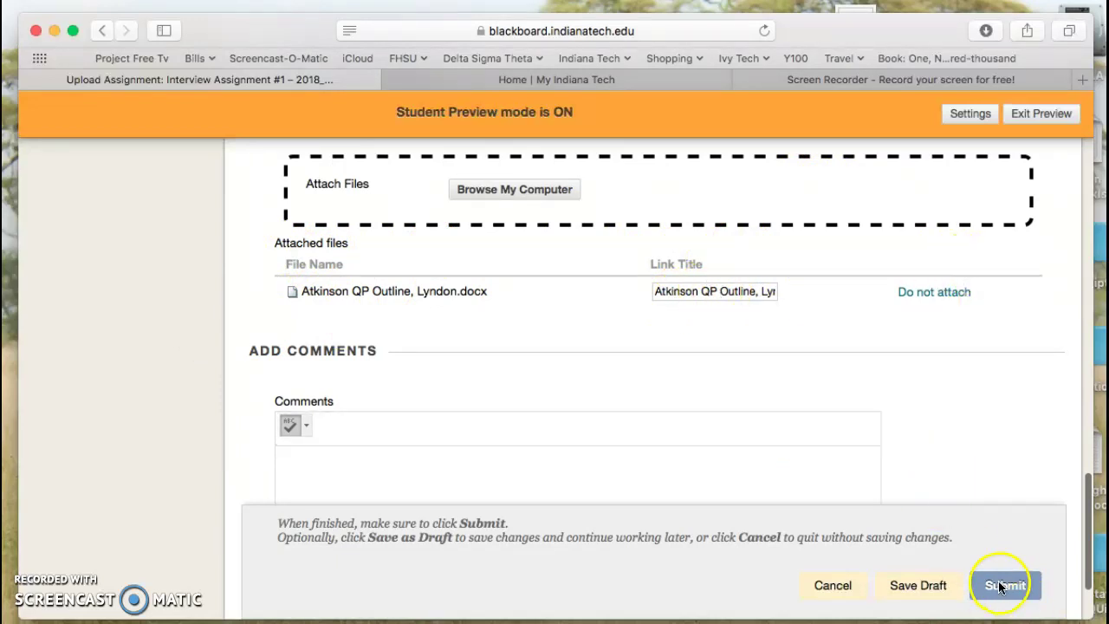
pyautogui.click(605, 474)
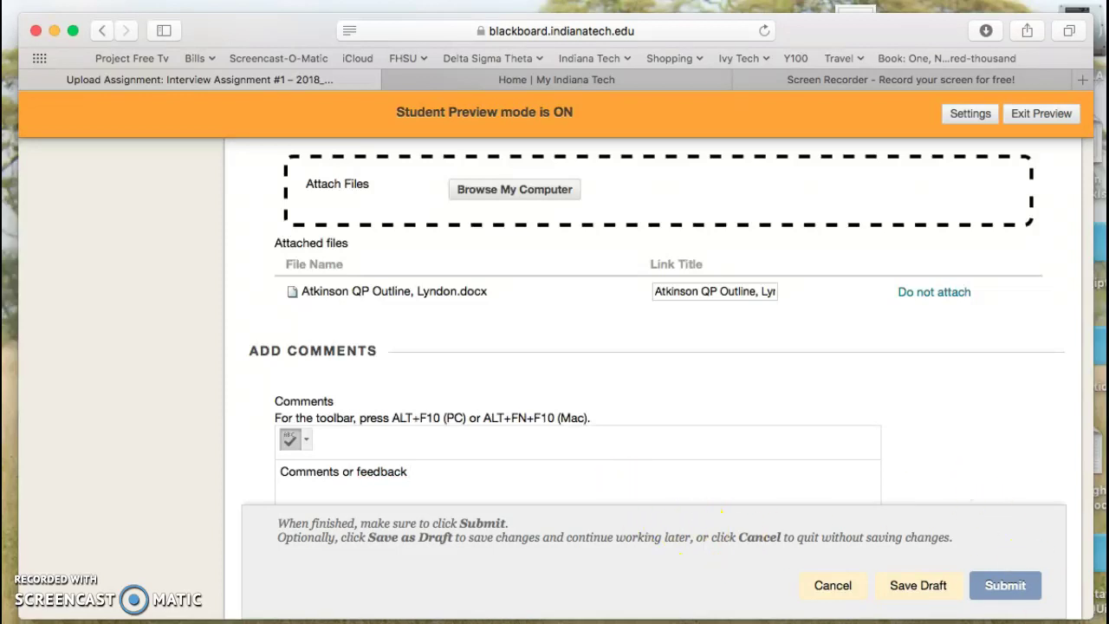
pyautogui.click(1006, 585)
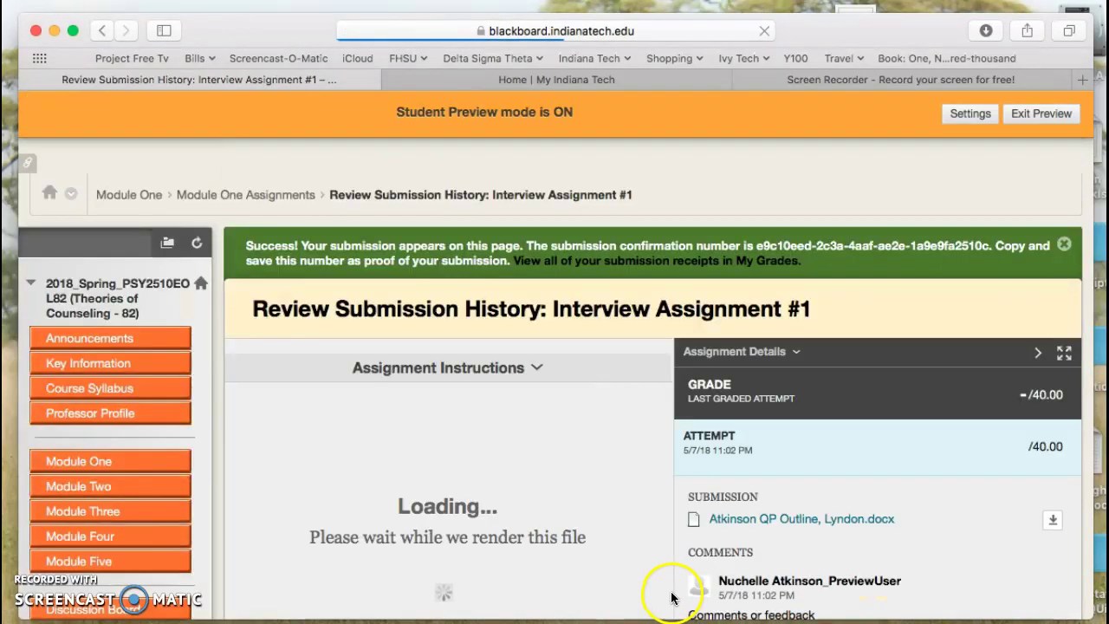
# Step: Review the submitted document and attempt details in the submission history, and return to the Module One Assignments page
pyautogui.scroll(-1, 671, 597)
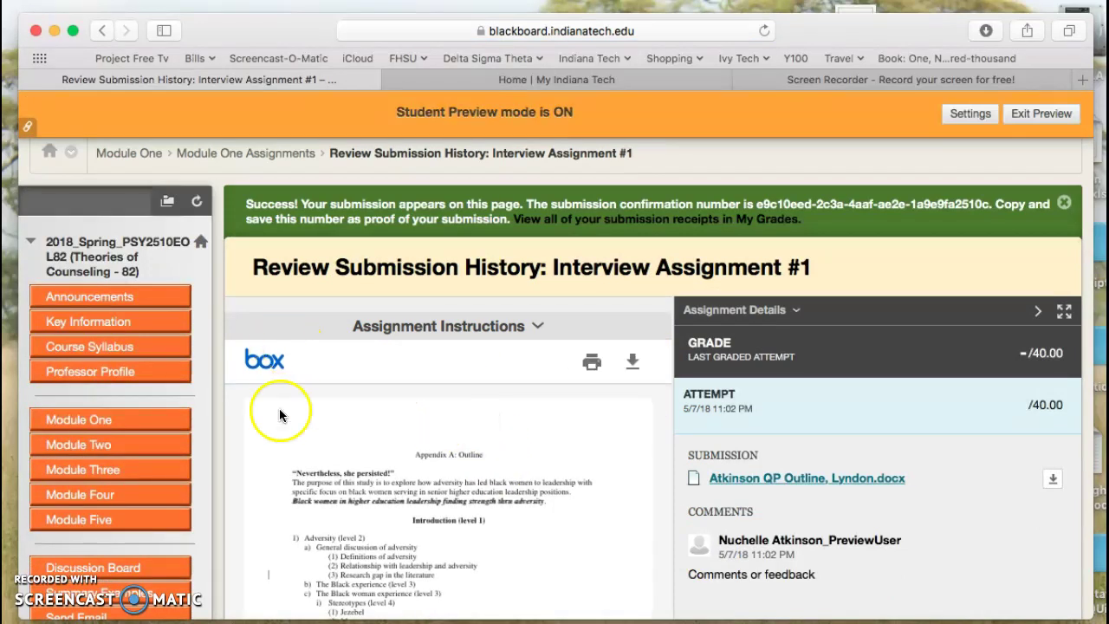
pyautogui.scroll(-5, 488, 453)
pyautogui.scroll(-6, 435, 608)
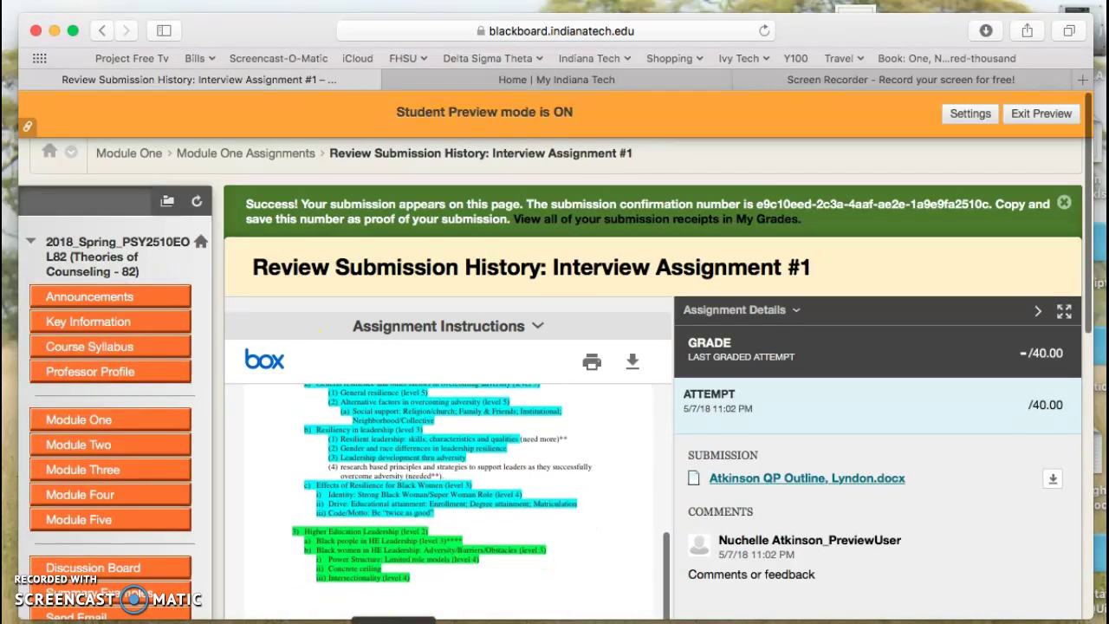
pyautogui.scroll(-4, 806, 539)
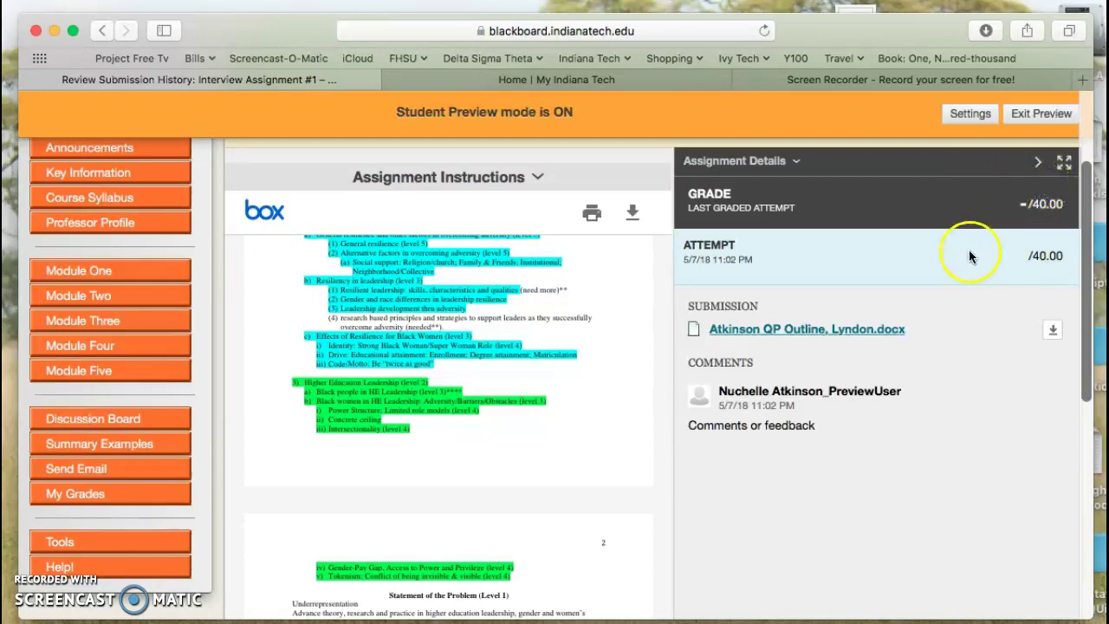
pyautogui.scroll(-10, 1059, 353)
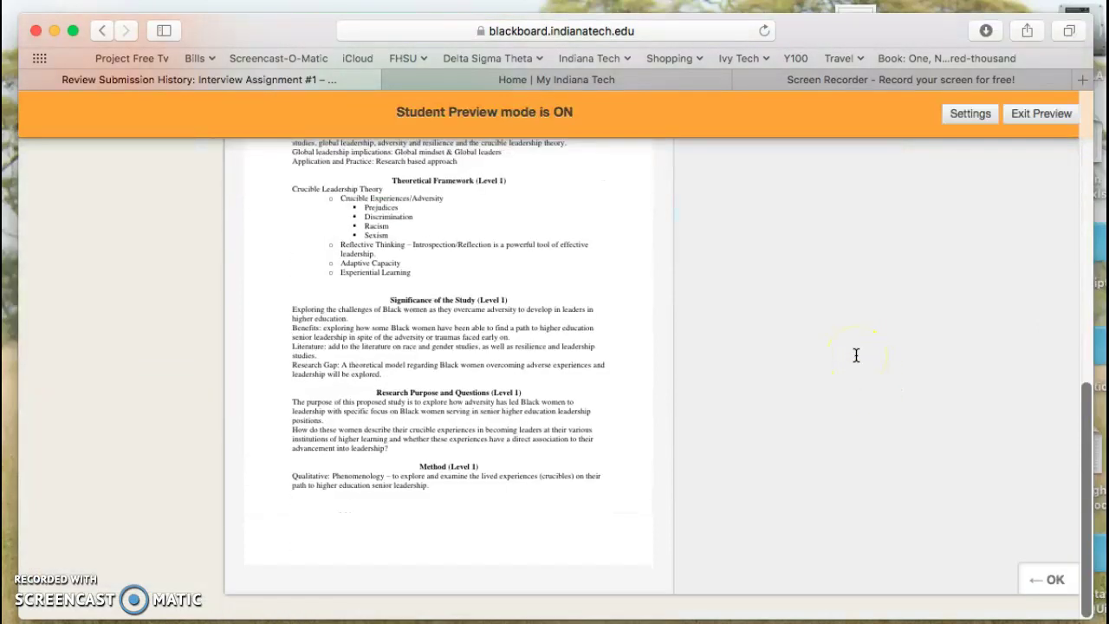
pyautogui.click(1049, 587)
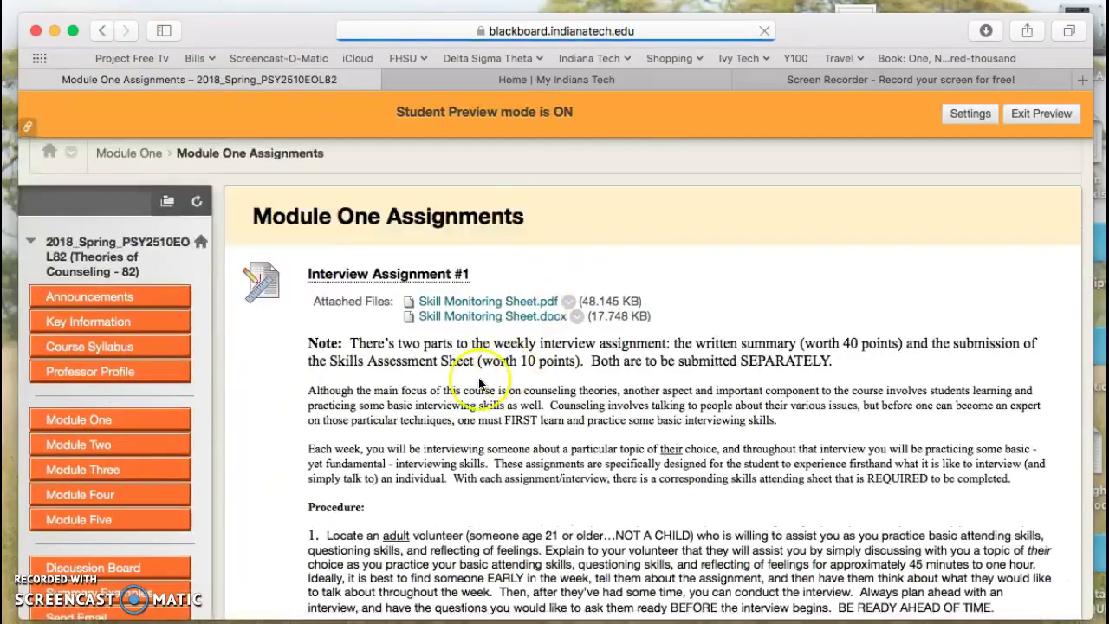
# Step: Find Skills Sheet #1 among the assignments, open its Skill Monitoring Sheet.pdf and look through the whole form
pyautogui.scroll(-5, 470, 385)
pyautogui.scroll(-8, 470, 385)
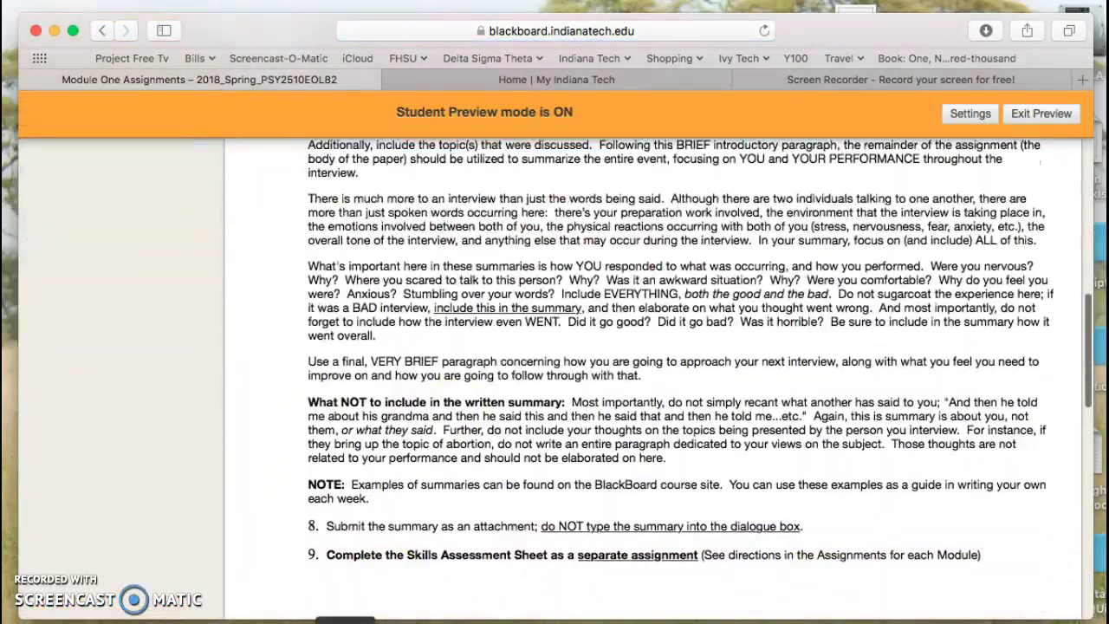
pyautogui.scroll(-5, 445, 470)
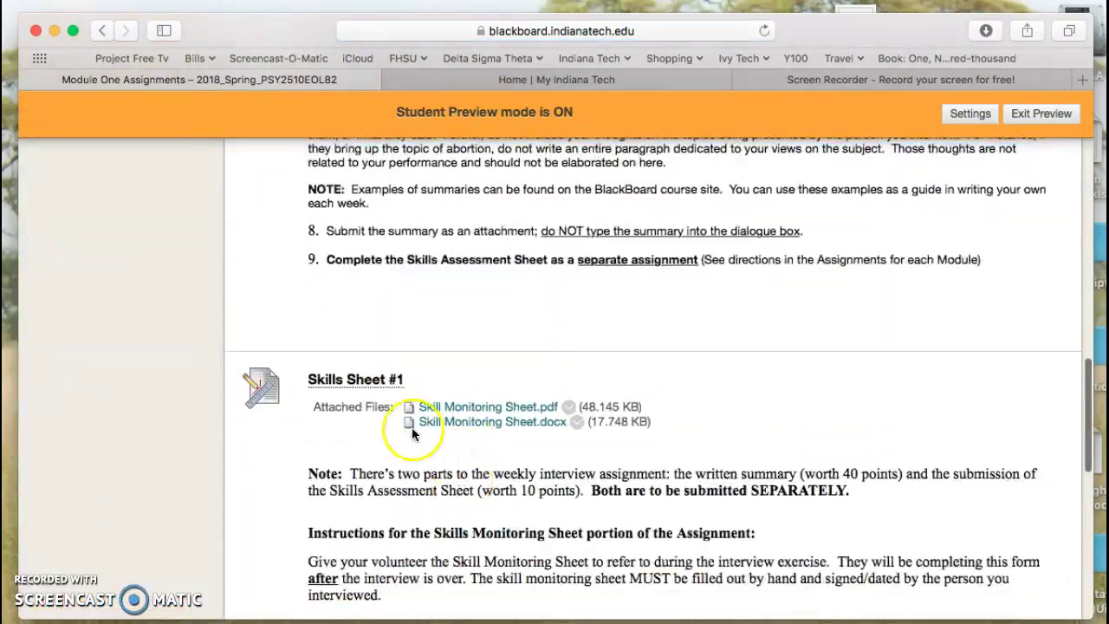
pyautogui.click(458, 411)
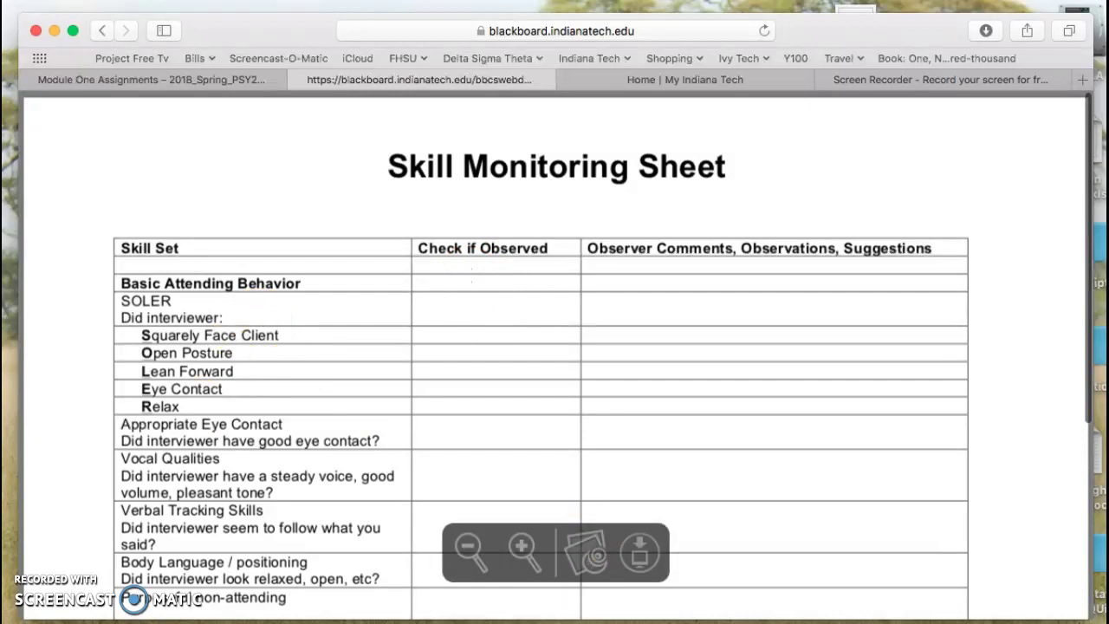
pyautogui.scroll(-5, 372, 201)
pyautogui.scroll(-1, 371, 201)
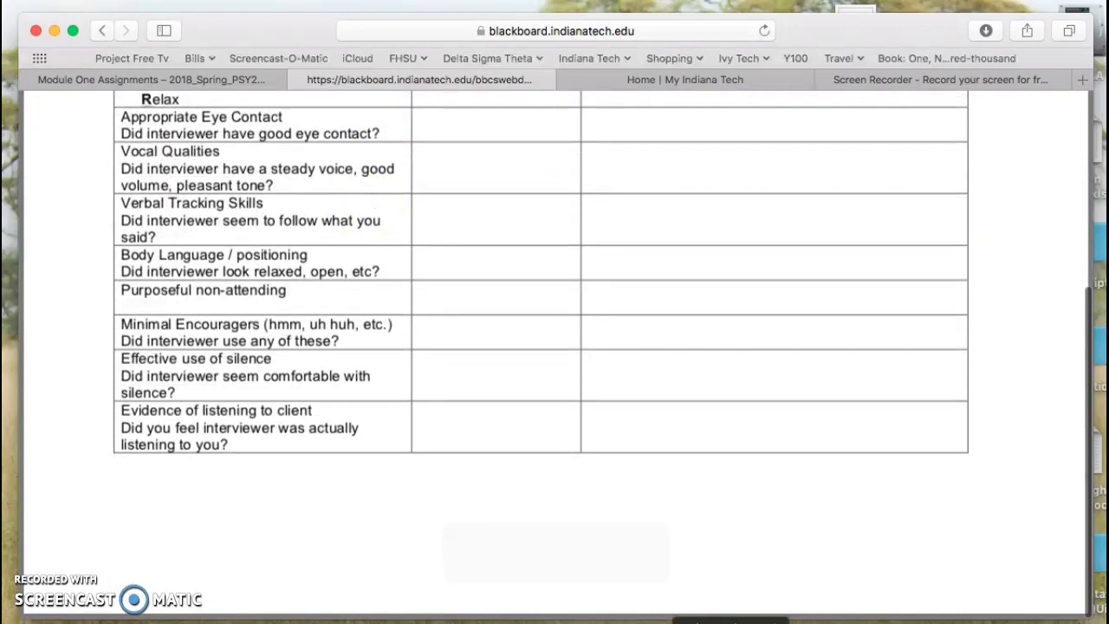
pyautogui.moveTo(473, 538)
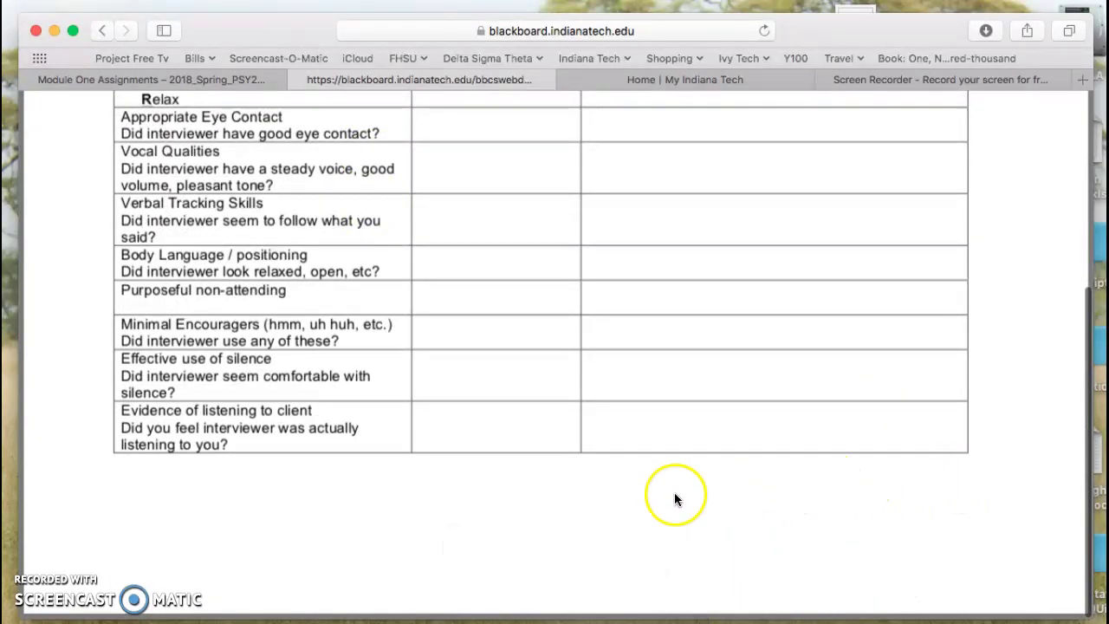
pyautogui.scroll(6, 372, 483)
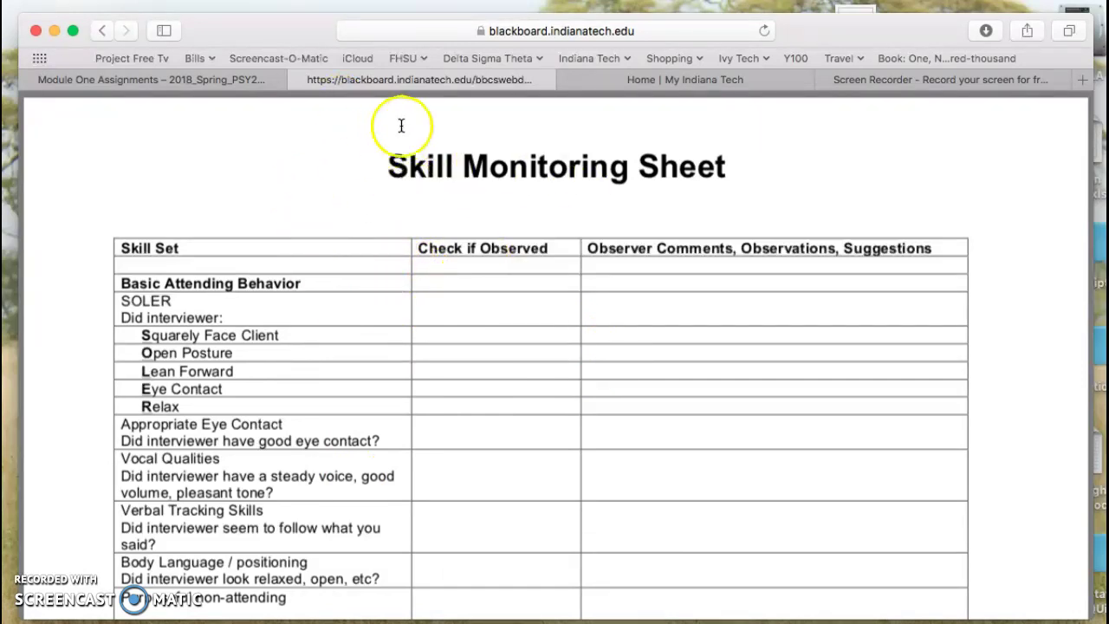
# Step: Close the Skill Monitoring Sheet PDF and examine the instructions of Skills Sheet #1 on the assignments page
pyautogui.click(301, 80)
pyautogui.scroll(3, 787, 414)
pyautogui.scroll(5, 786, 414)
pyautogui.scroll(-10, 787, 414)
pyautogui.scroll(-4, 788, 415)
pyautogui.scroll(5, 788, 416)
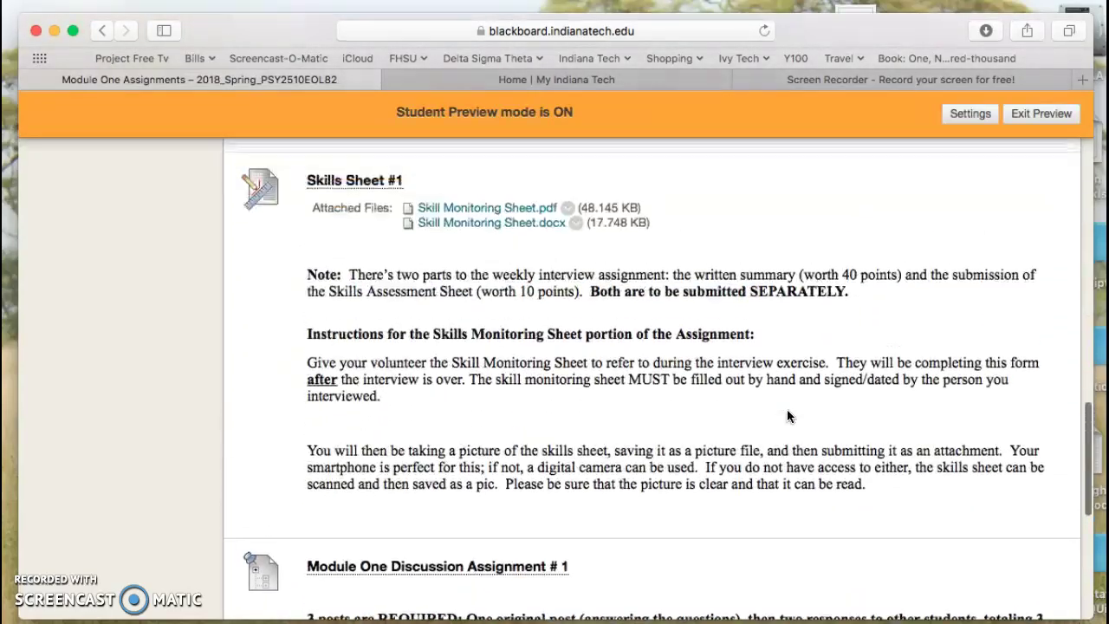
pyautogui.scroll(1, 786, 415)
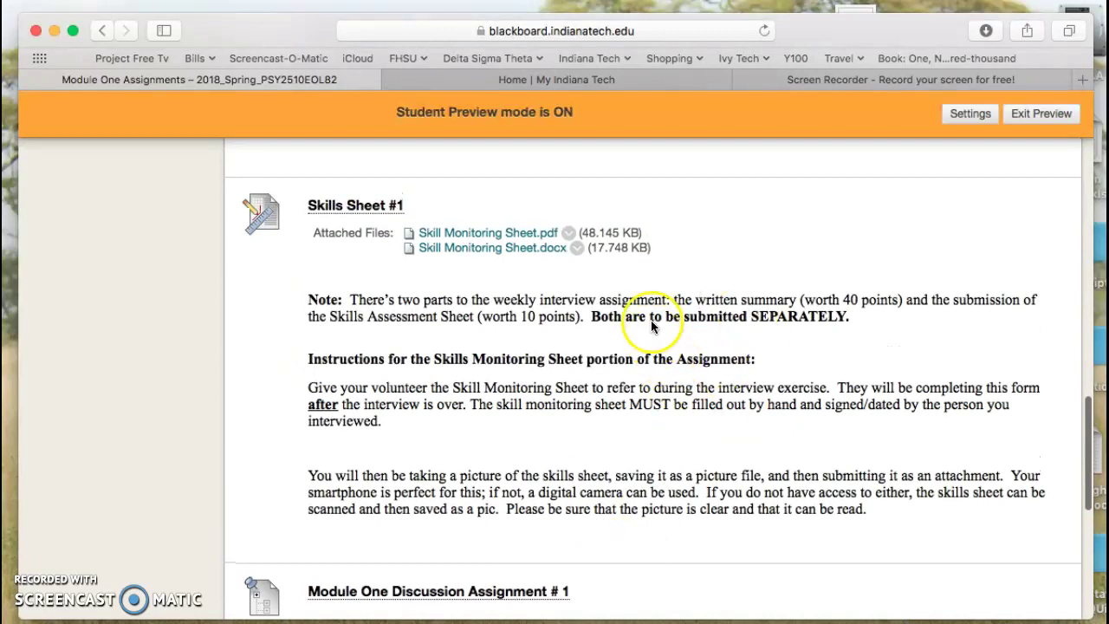
# Step: Open the Skills Sheet #1 upload page, examine its submission and comments sections, and leave without submitting
pyautogui.click(339, 208)
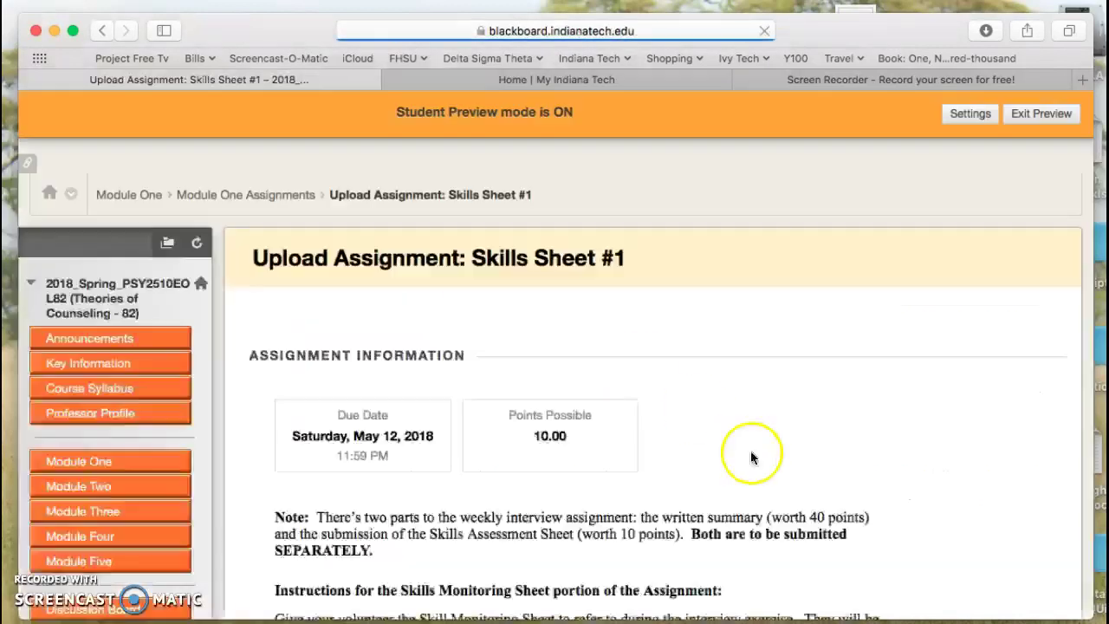
pyautogui.scroll(-5, 761, 335)
pyautogui.scroll(-10, 763, 338)
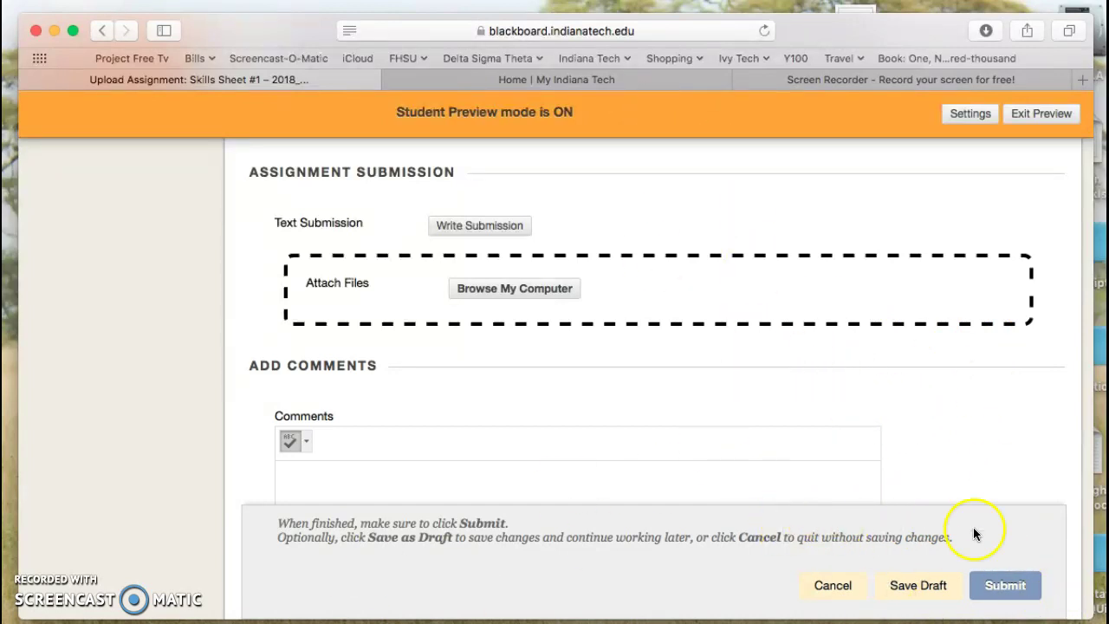
pyautogui.click(842, 584)
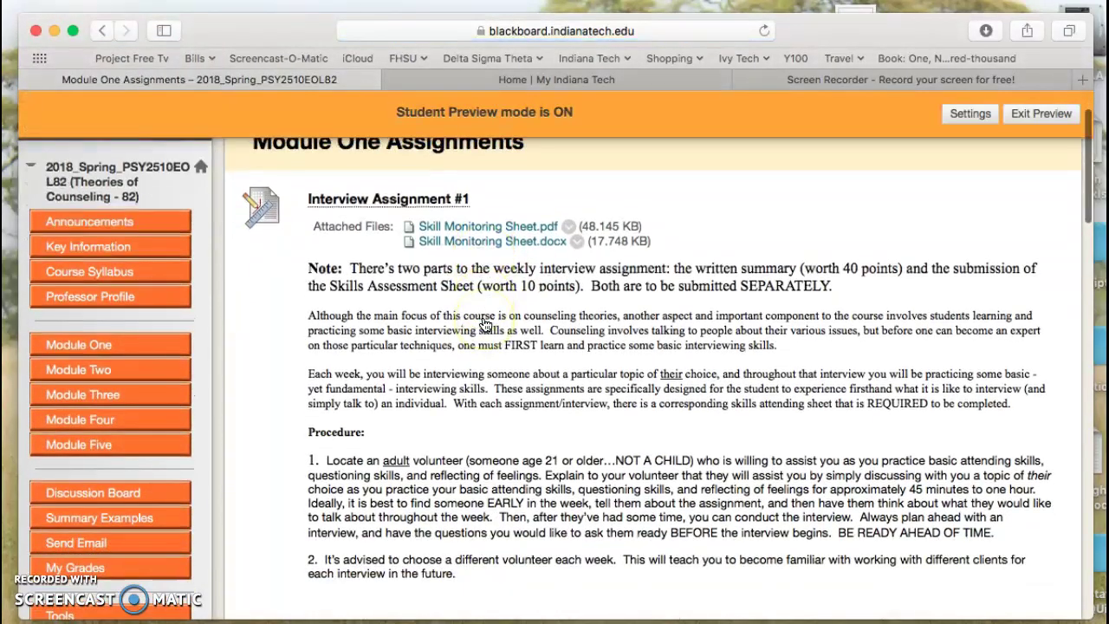
# Step: Open the Module Two course page and look through its assignment list and content folders
pyautogui.scroll(-3, 485, 324)
pyautogui.scroll(5, 277, 450)
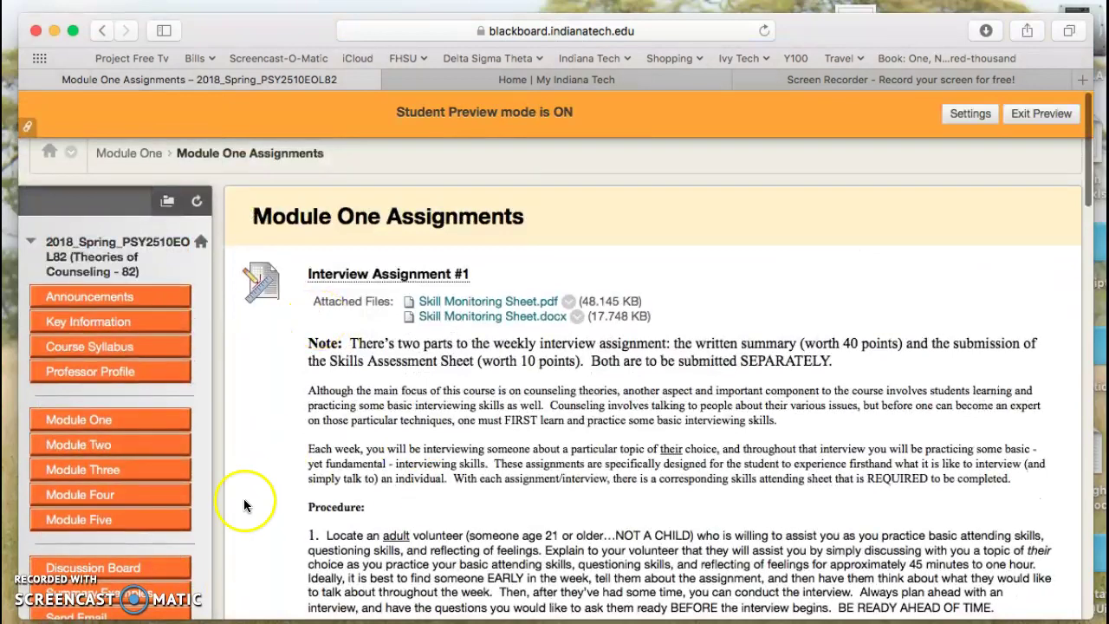
pyautogui.click(69, 447)
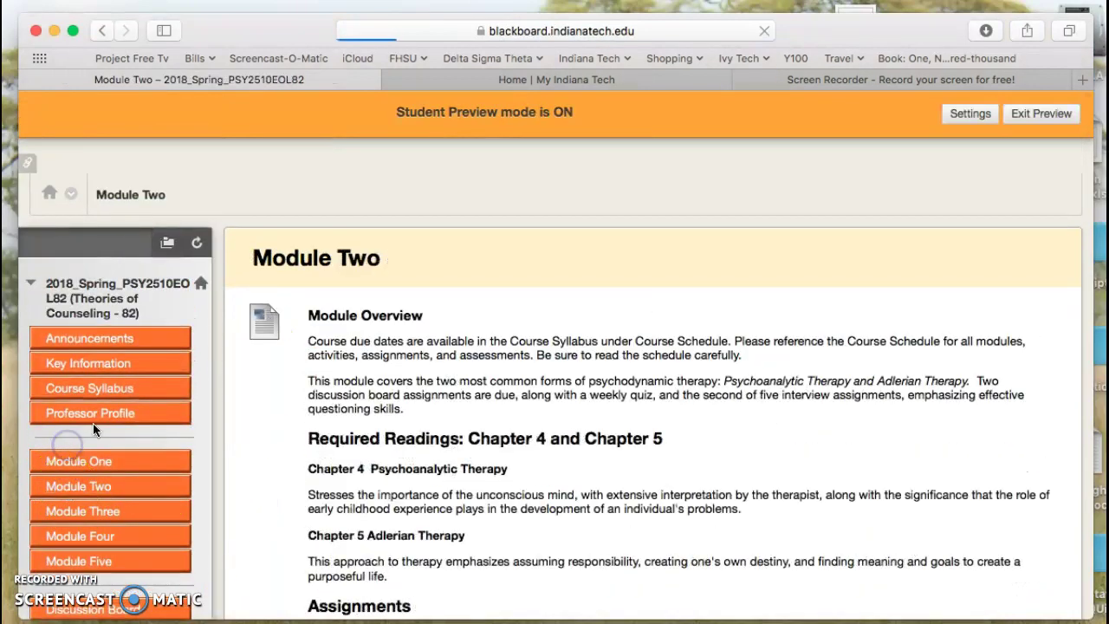
pyautogui.scroll(-6, 480, 283)
pyautogui.scroll(-1, 479, 280)
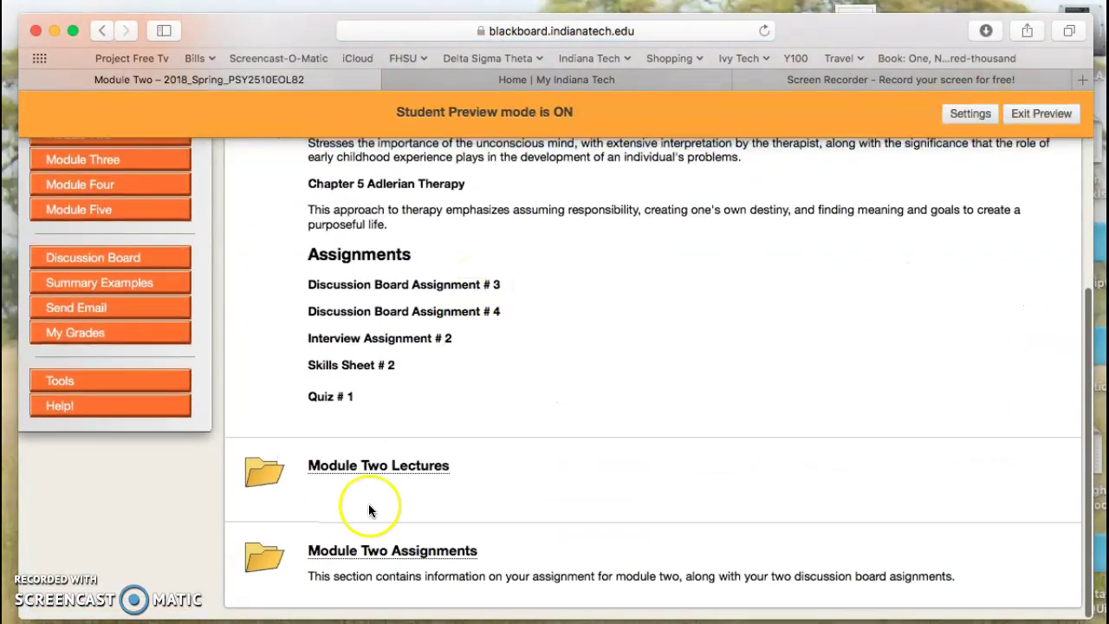
# Step: Open the Module Two Assignments folder and look through its interview, skills sheet and discussion assignments
pyautogui.click(371, 549)
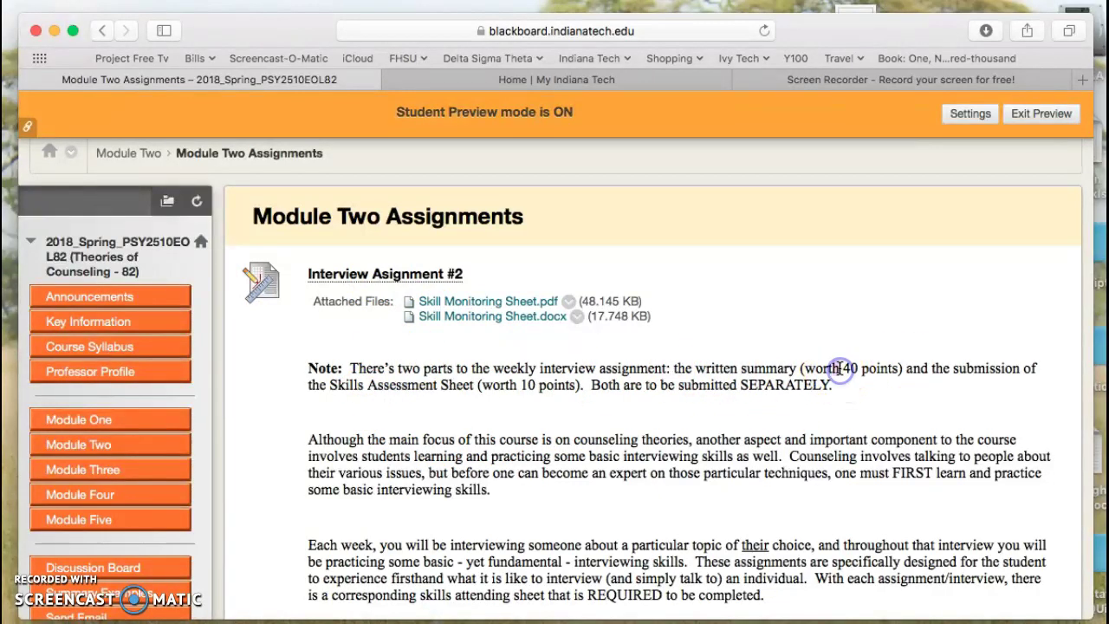
pyautogui.scroll(-15, 839, 369)
pyautogui.scroll(-12, 839, 368)
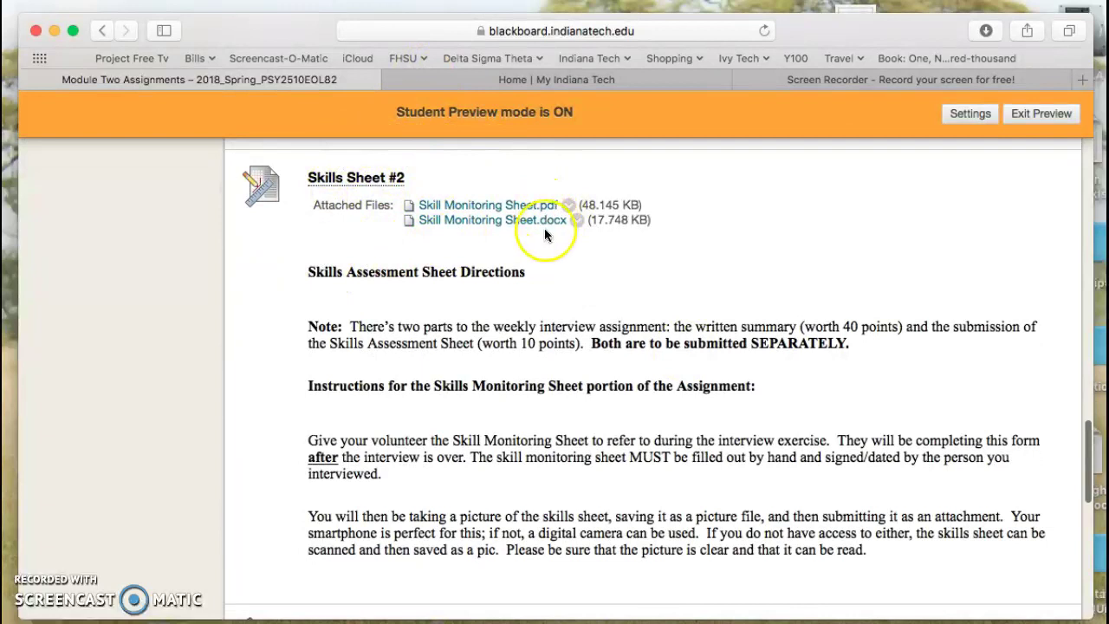
pyautogui.scroll(-6, 537, 232)
pyautogui.scroll(2, 537, 235)
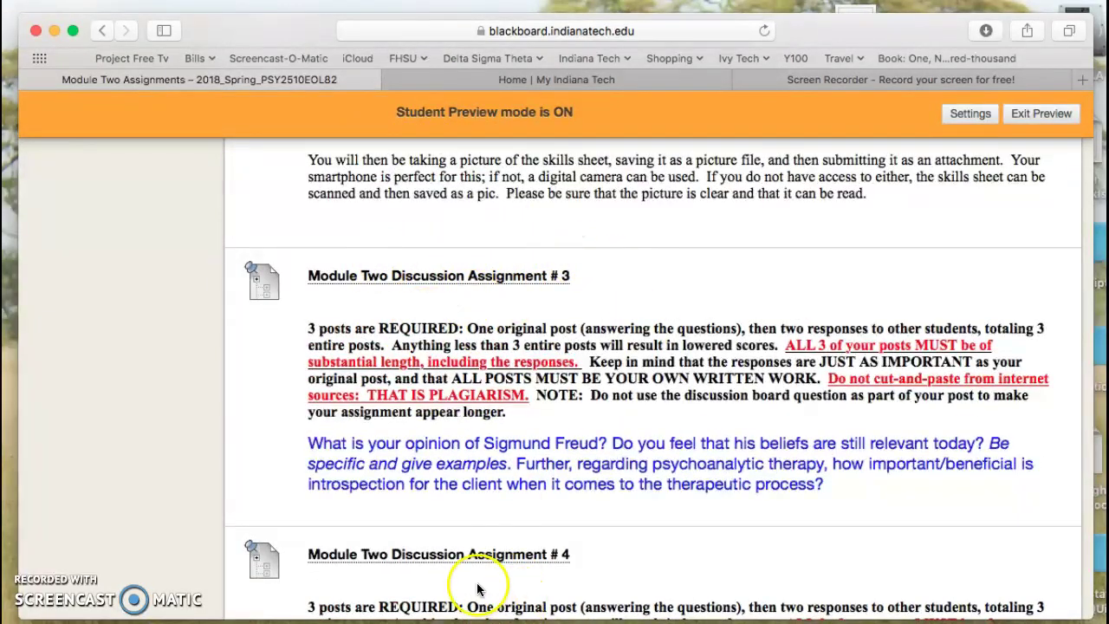
# Step: Examine the Module Two Discussion Assignment #4 and Quiz 1 instructions, and return to the start of the assignments page
pyautogui.scroll(-10, 510, 302)
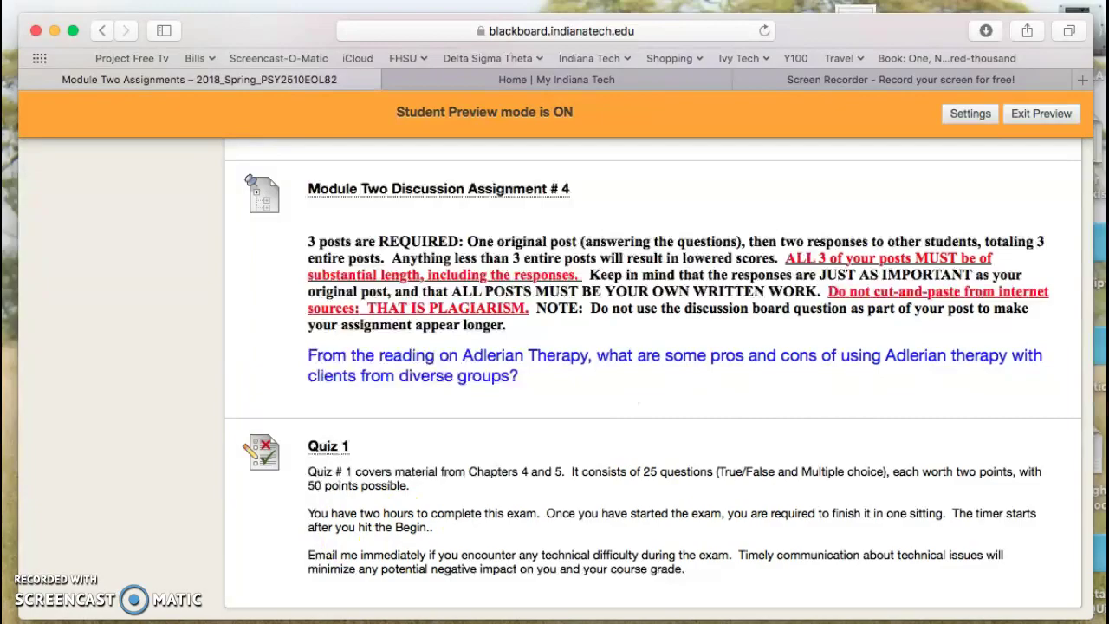
pyautogui.scroll(20, 564, 336)
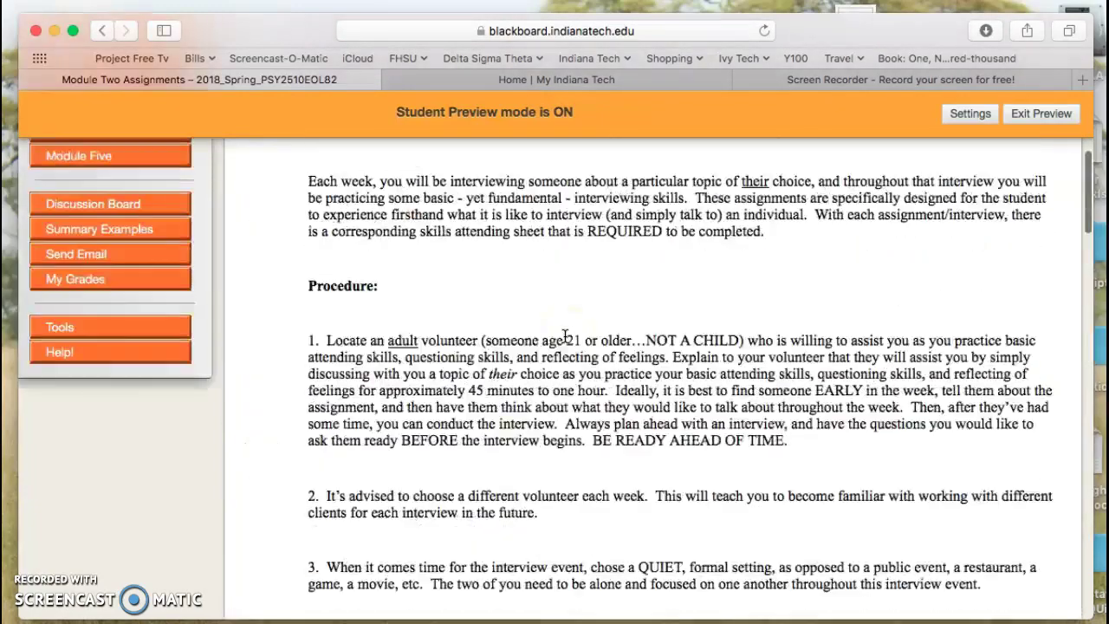
pyautogui.scroll(5, 591, 385)
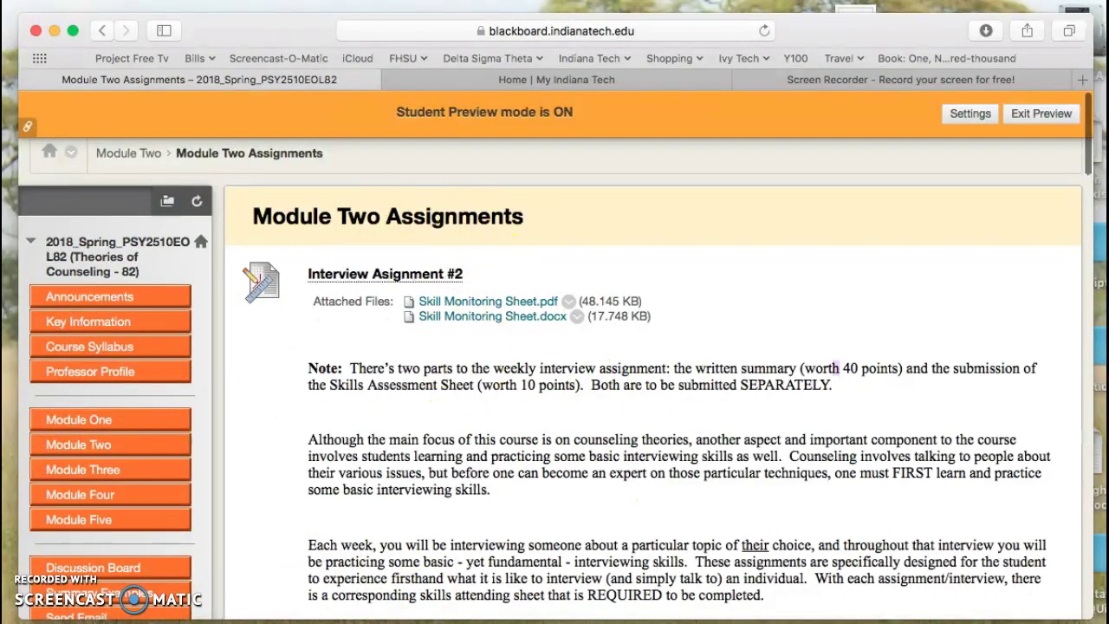
# Step: Open the course's Send Email page and start a message addressed to All Instructor Users
pyautogui.scroll(-10, 242, 509)
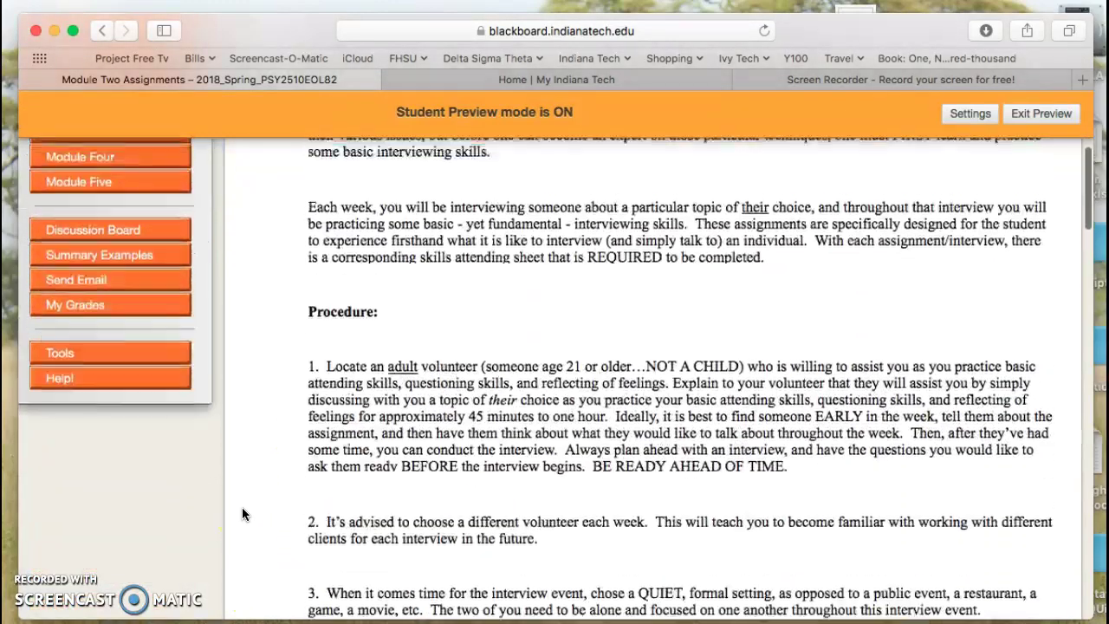
pyautogui.scroll(1, 227, 512)
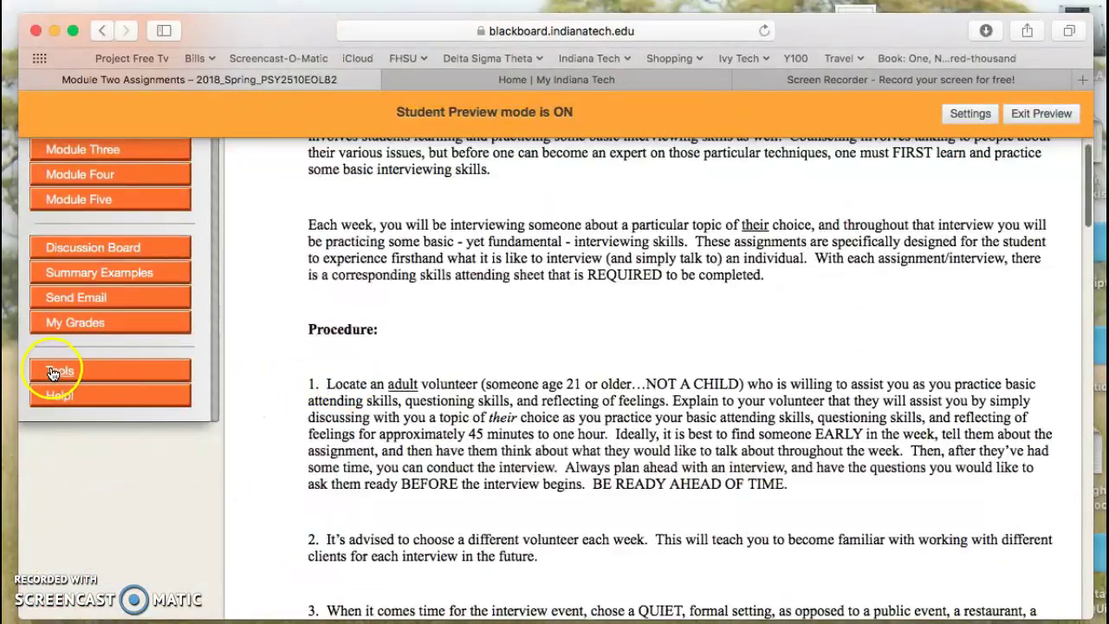
pyautogui.click(68, 298)
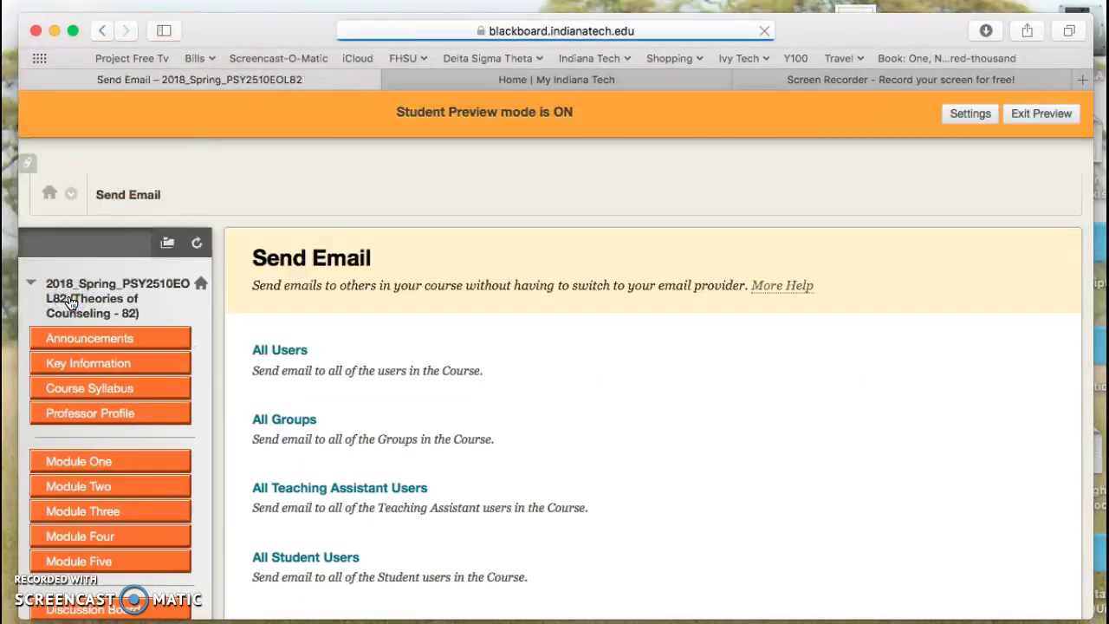
pyautogui.scroll(-5, 385, 421)
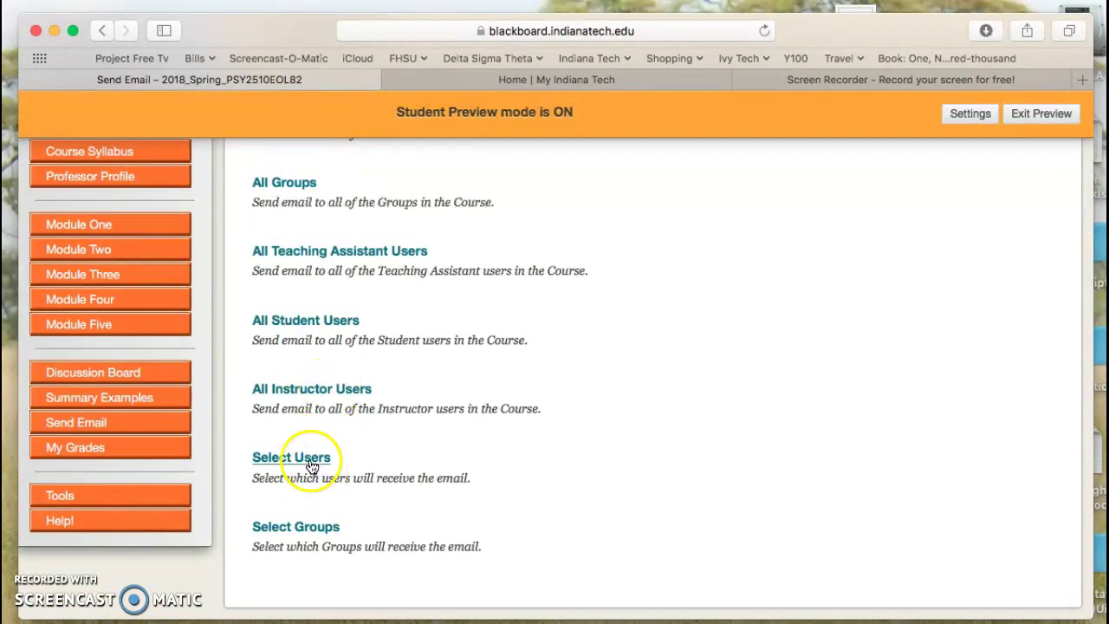
pyautogui.click(315, 394)
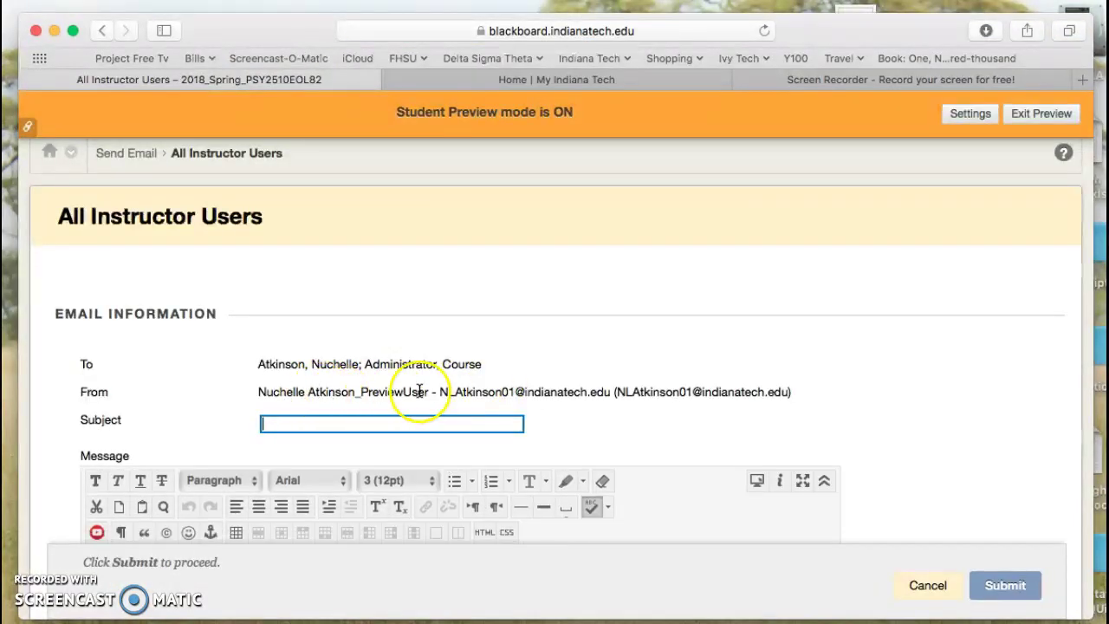
# Step: Examine the instructor email form's recipient, subject, message and attachment sections, and cancel it without sending
pyautogui.scroll(-5, 611, 437)
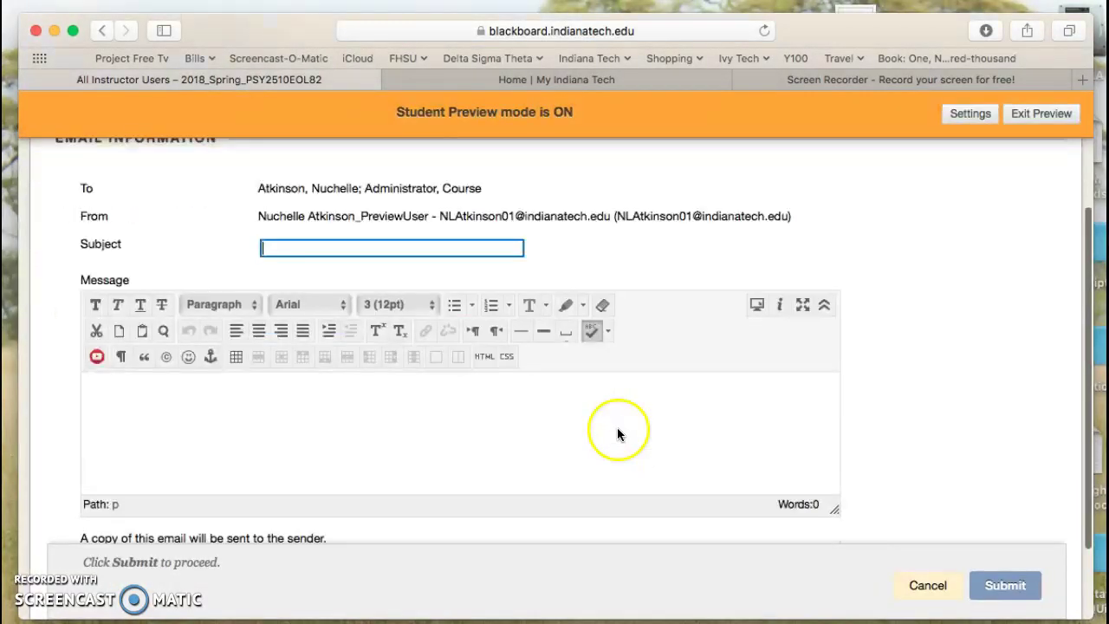
pyautogui.click(485, 416)
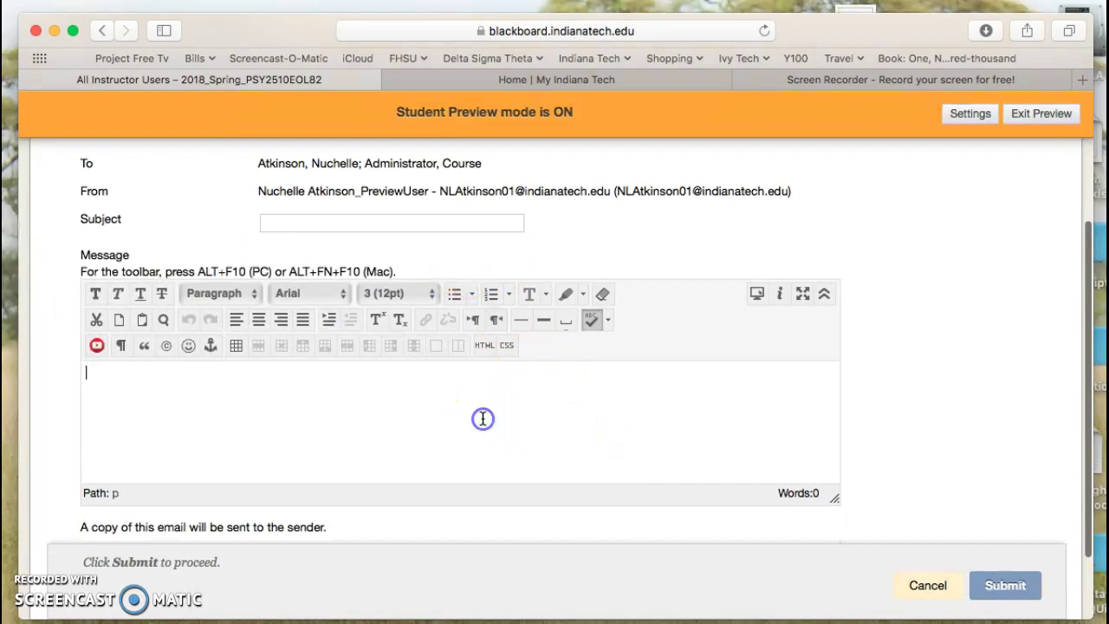
pyautogui.scroll(-3, 374, 525)
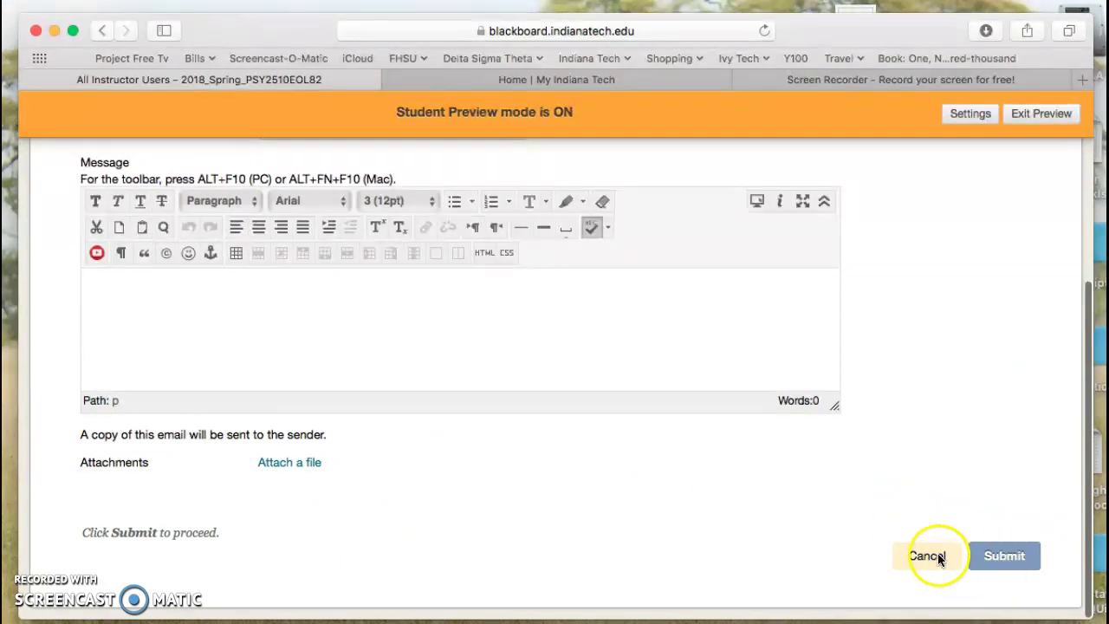
pyautogui.scroll(10, 614, 240)
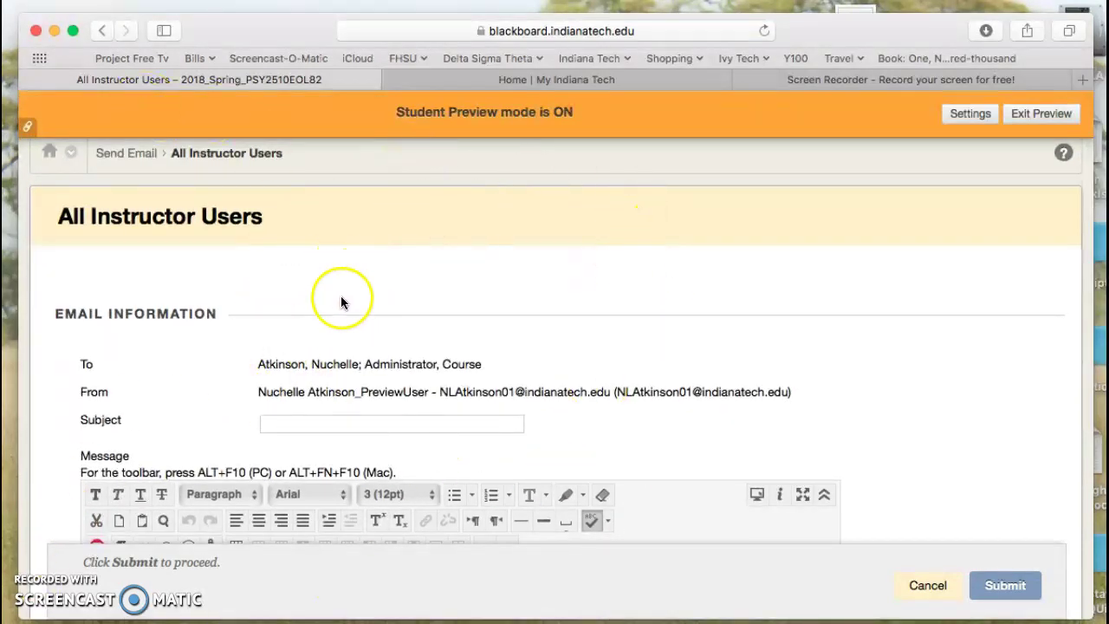
pyautogui.scroll(-2, 313, 318)
pyautogui.scroll(-4, 314, 318)
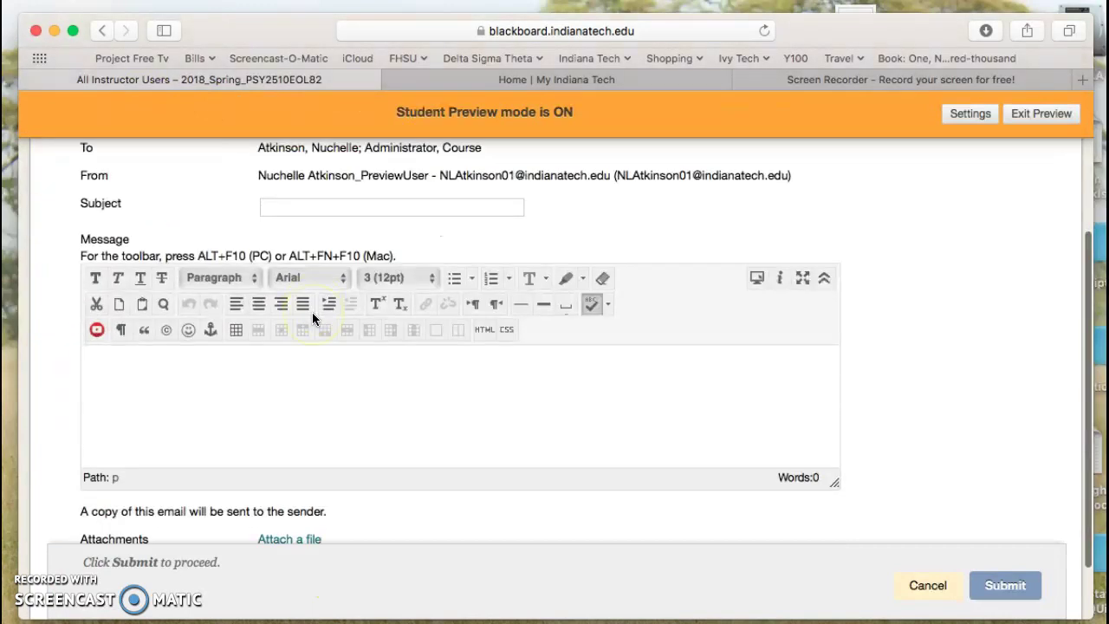
pyautogui.click(927, 585)
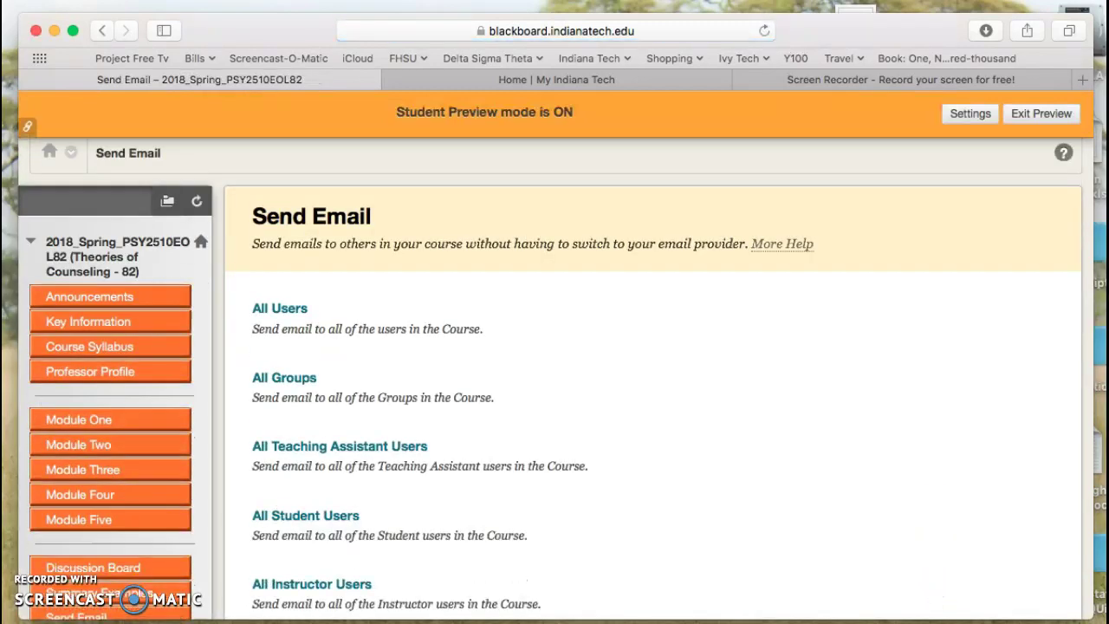